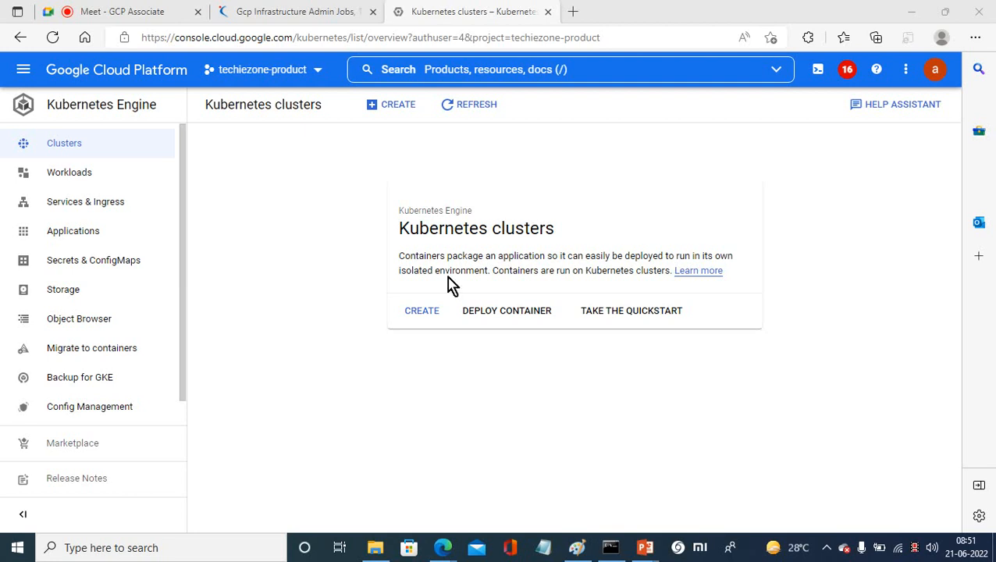
Step: Open the cluster mode choices for creating a Kubernetes cluster
{"action": "left_click", "coordinate": [428, 309]}
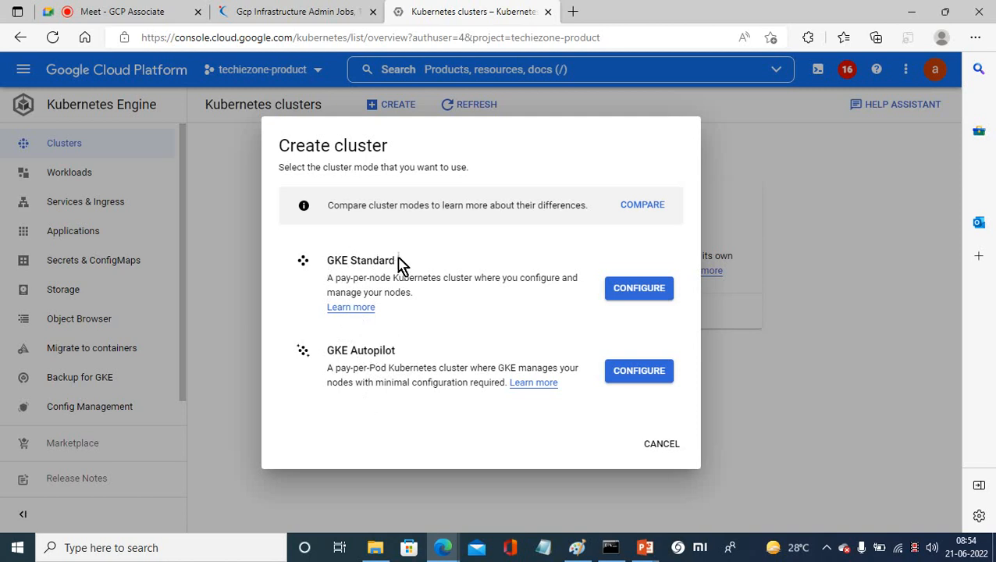
{"action": "left_click", "coordinate": [142, 14]}
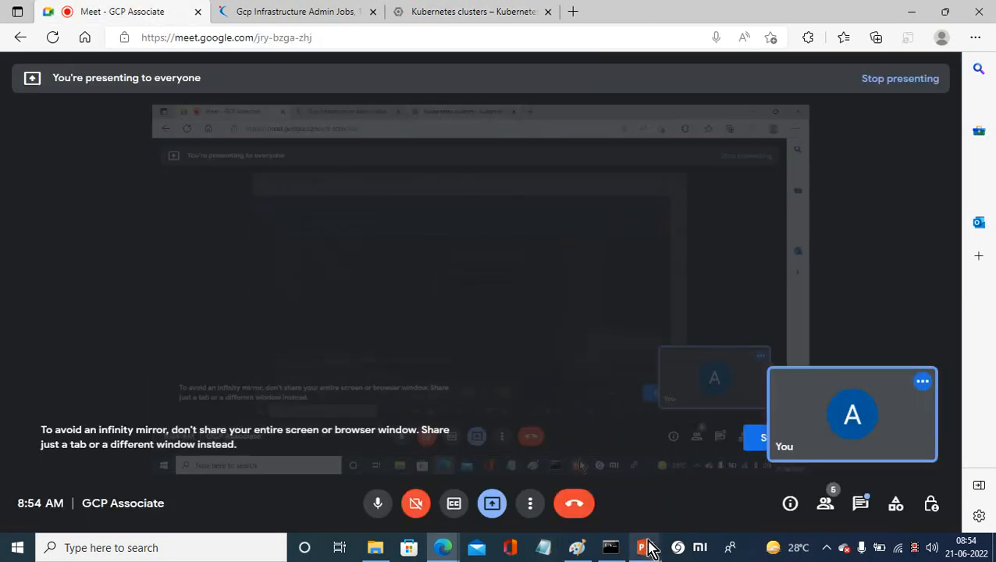
{"action": "mouse_move", "coordinate": [646, 549]}
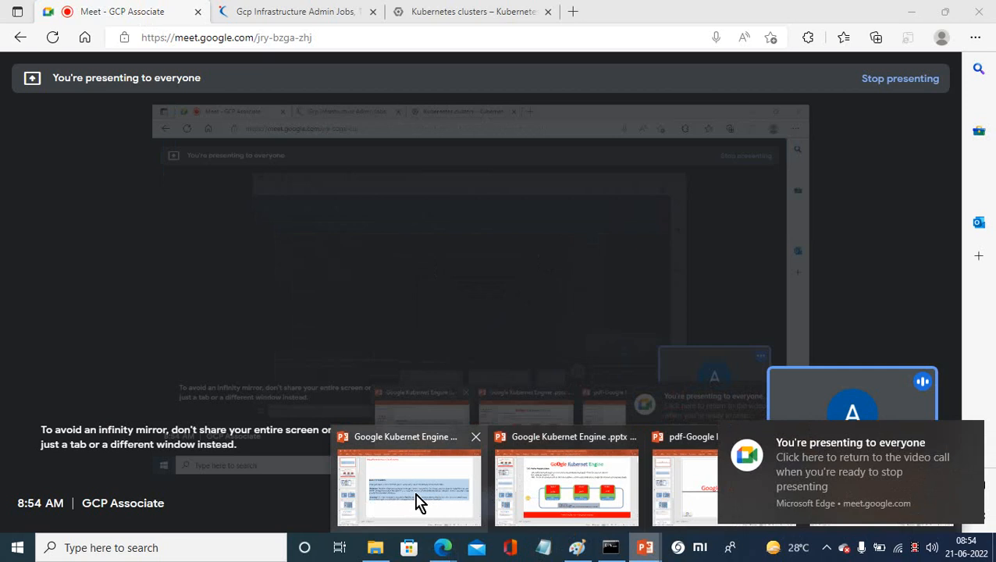
{"action": "left_click", "coordinate": [968, 437]}
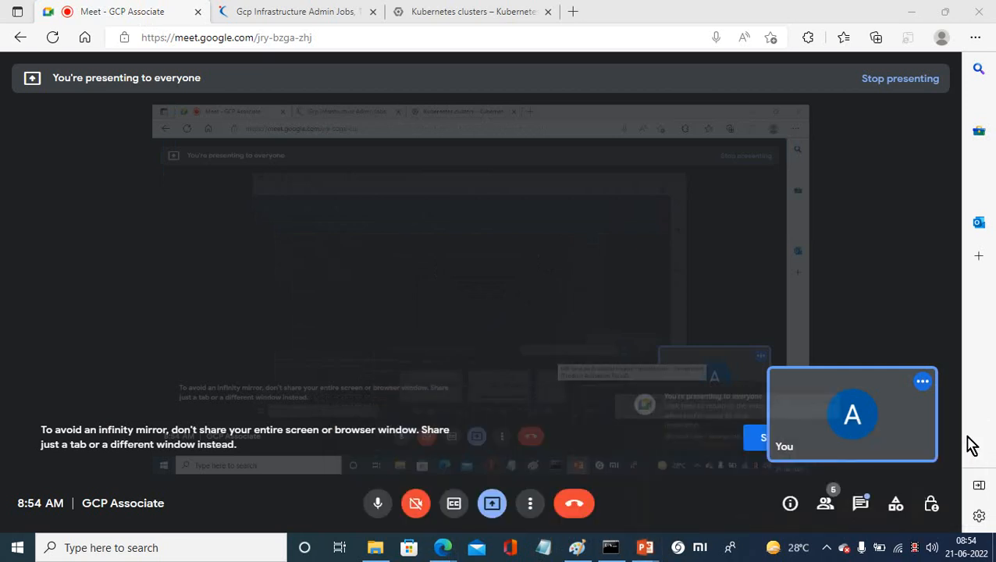
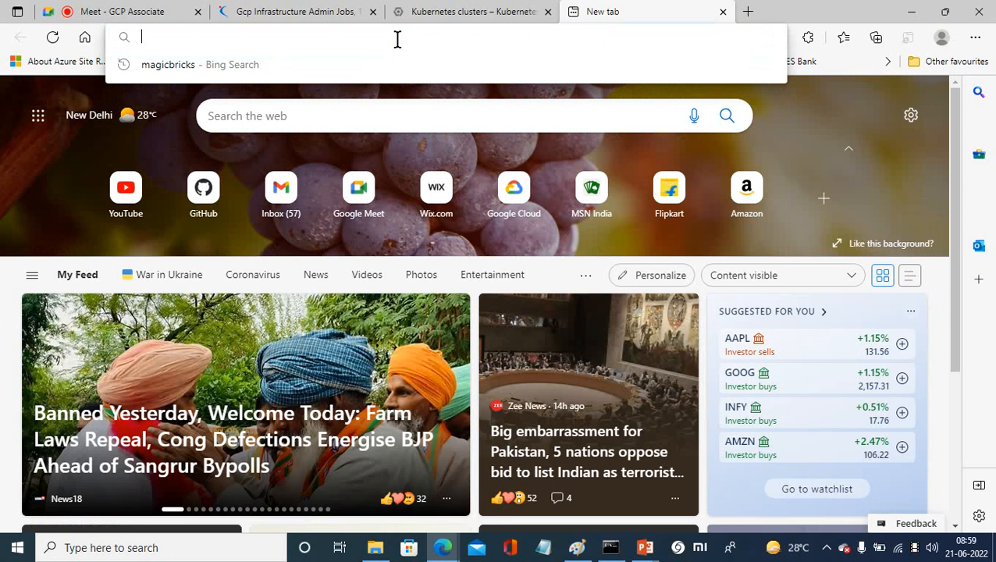
Step: Search the web for "docker images" and open the Docker Documentation page on that command
{"action": "type", "text": "docker "}
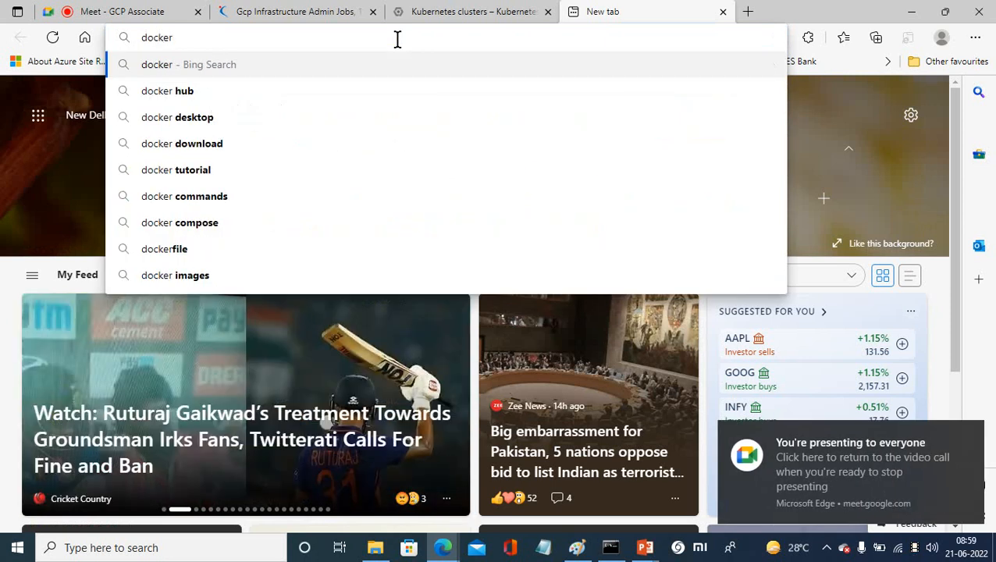
{"action": "type", "text": "i"}
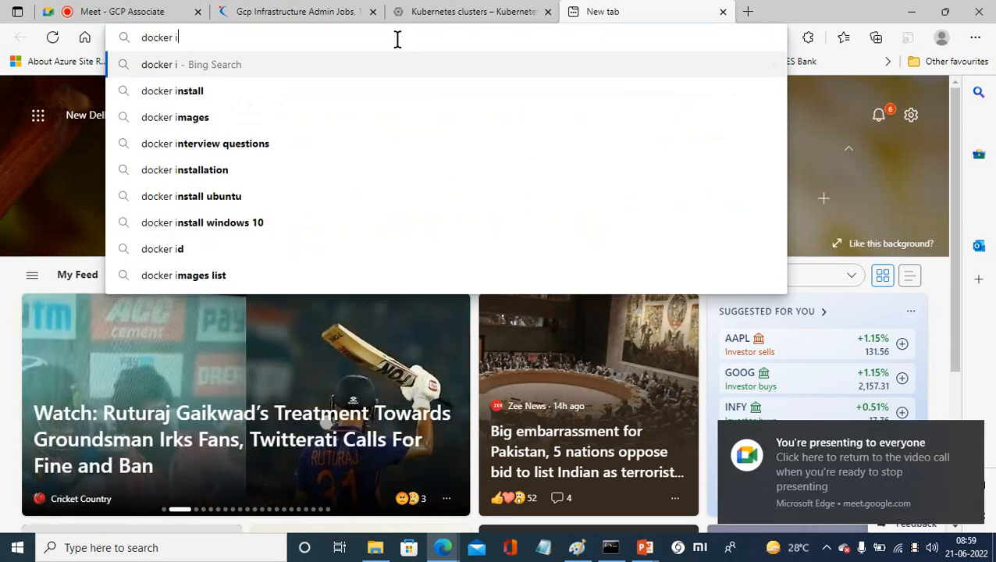
{"action": "type", "text": "mages"}
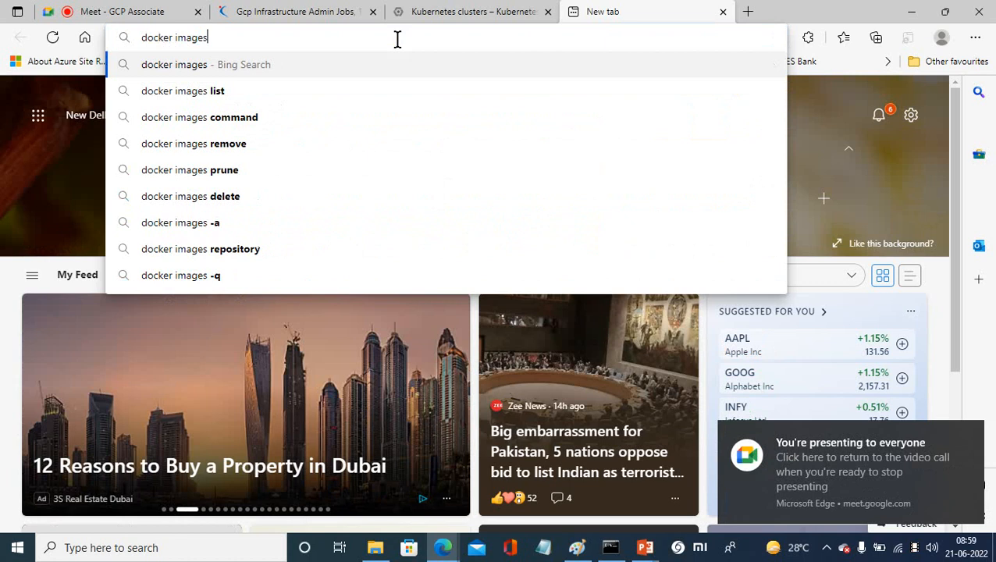
{"action": "key", "text": "Return"}
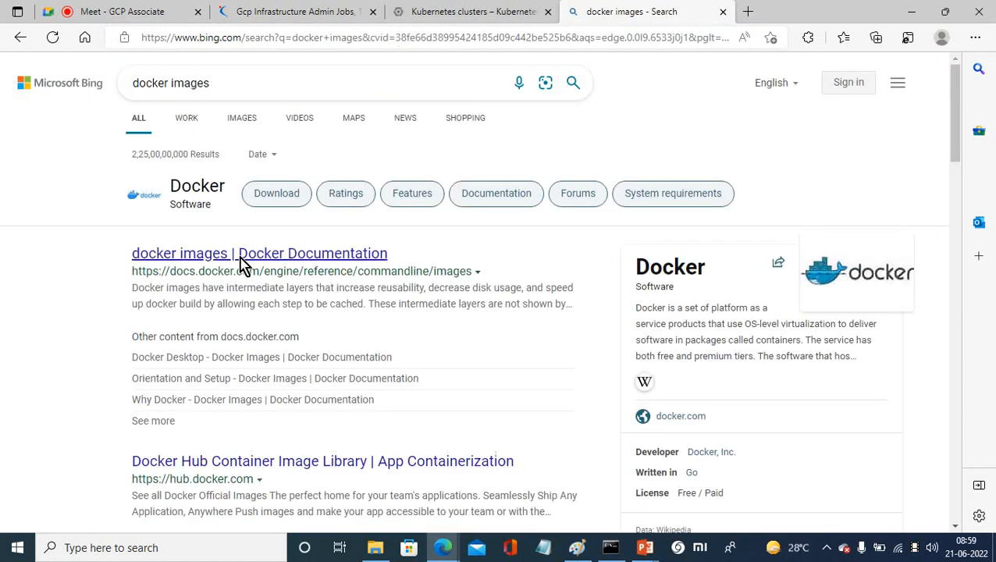
{"action": "left_click", "coordinate": [212, 255]}
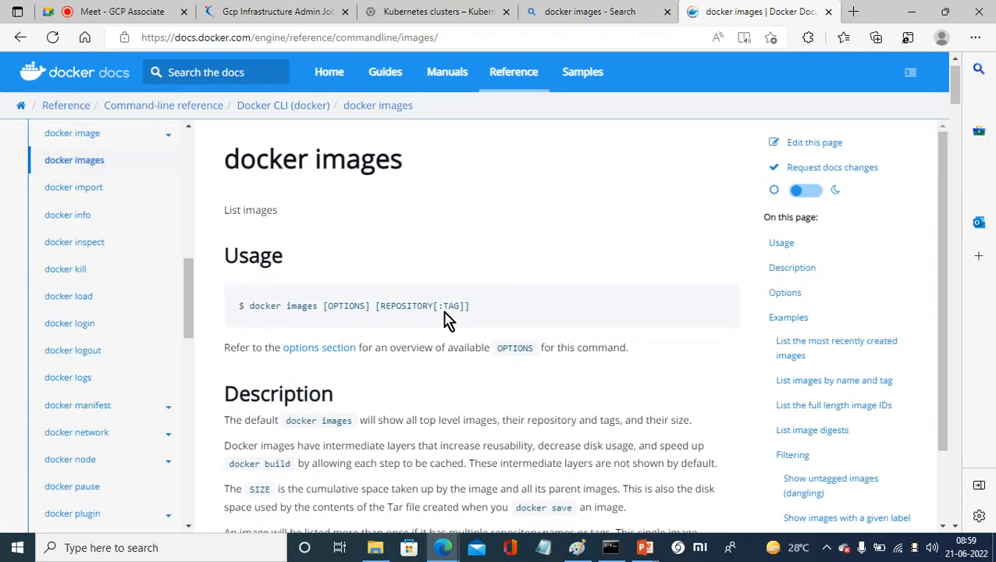
Step: Examine the docker images reference for its examples on listing by name and tag, full-length IDs and digests, and return to the search results
{"action": "left_click_drag", "start_coordinate": [943, 167], "coordinate": [942, 238]}
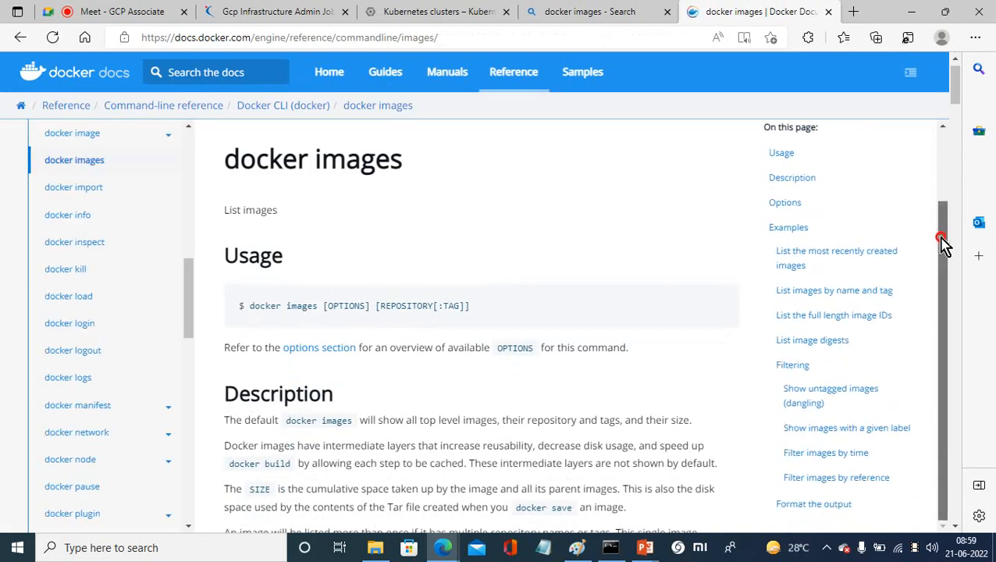
{"action": "left_click_drag", "start_coordinate": [958, 82], "coordinate": [950, 178]}
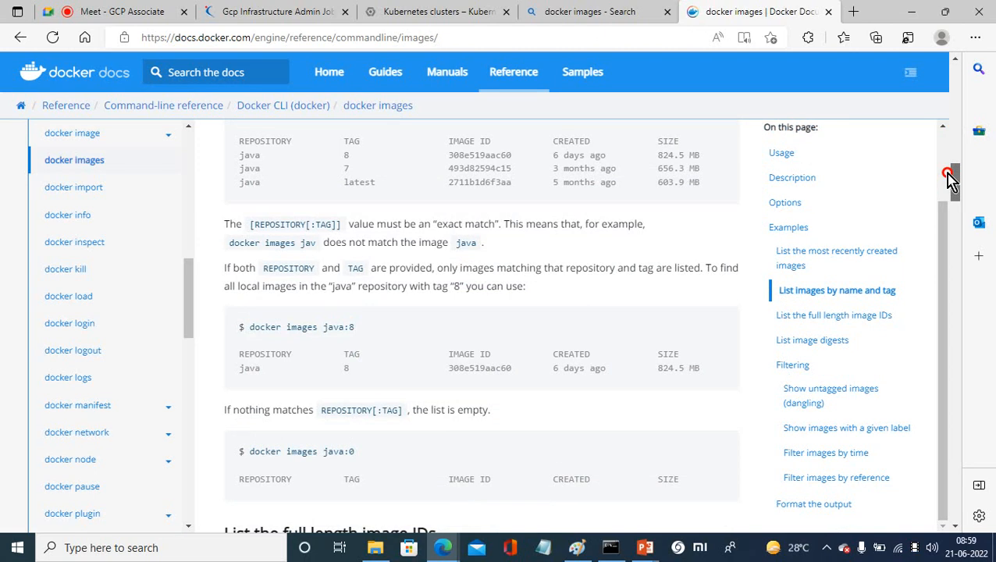
{"action": "left_click_drag", "start_coordinate": [948, 178], "coordinate": [948, 217]}
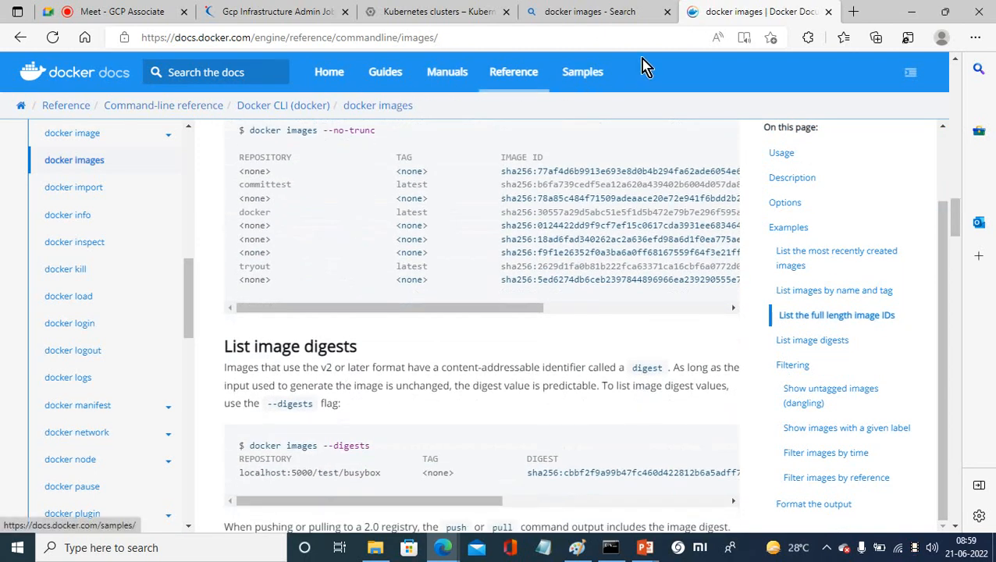
{"action": "left_click", "coordinate": [250, 38]}
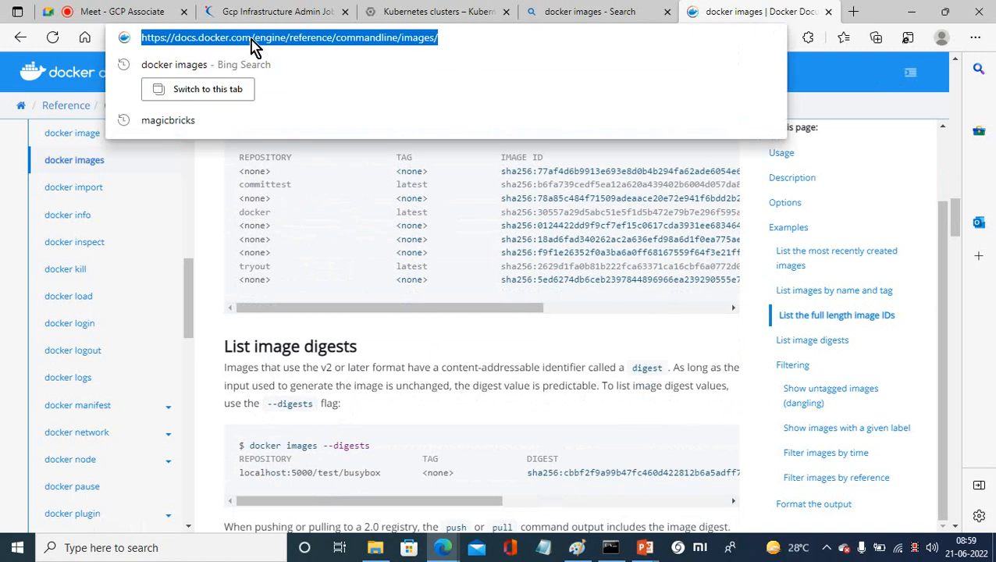
{"action": "left_click", "coordinate": [20, 39]}
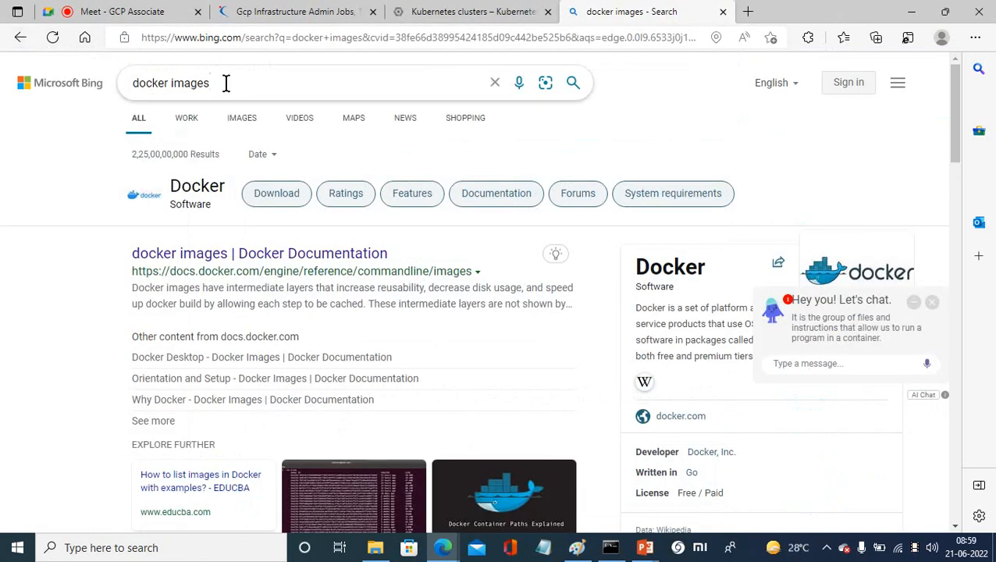
Step: Change the web search to "docker hub" and open the Docker Hub Container Image Library site
{"action": "left_click_drag", "start_coordinate": [208, 82], "coordinate": [172, 85]}
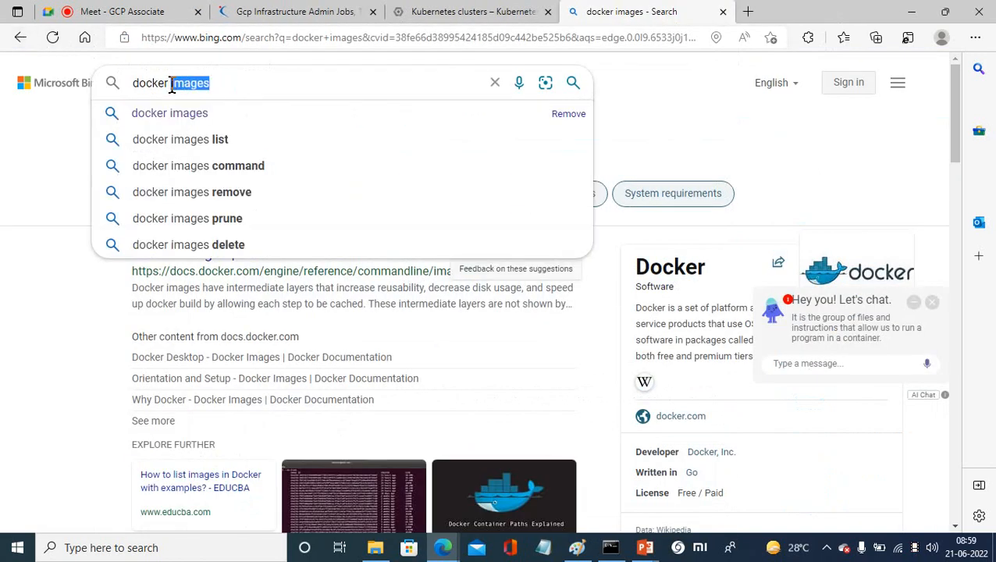
{"action": "type", "text": "hub"}
{"action": "key", "text": "Return"}
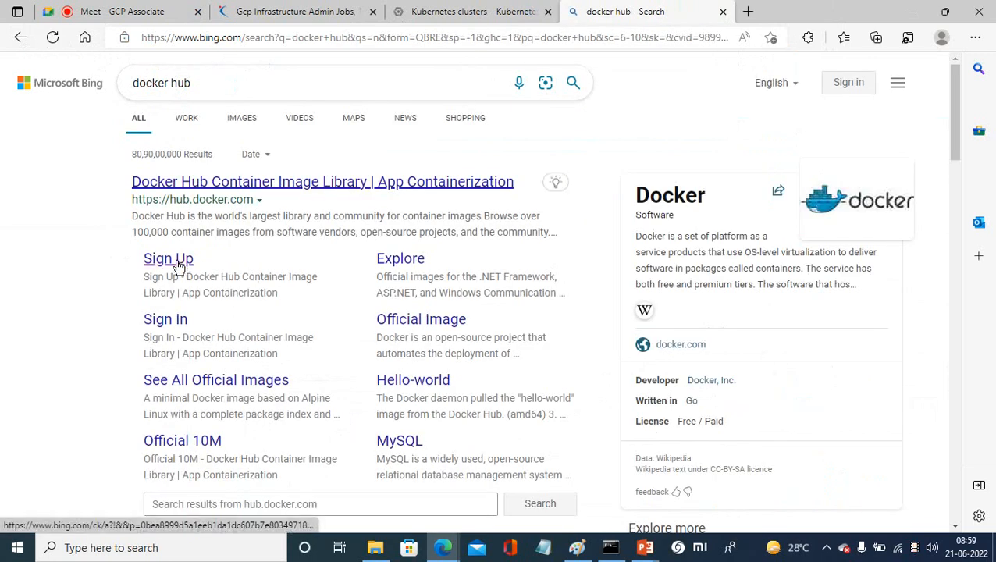
{"action": "left_click", "coordinate": [196, 184]}
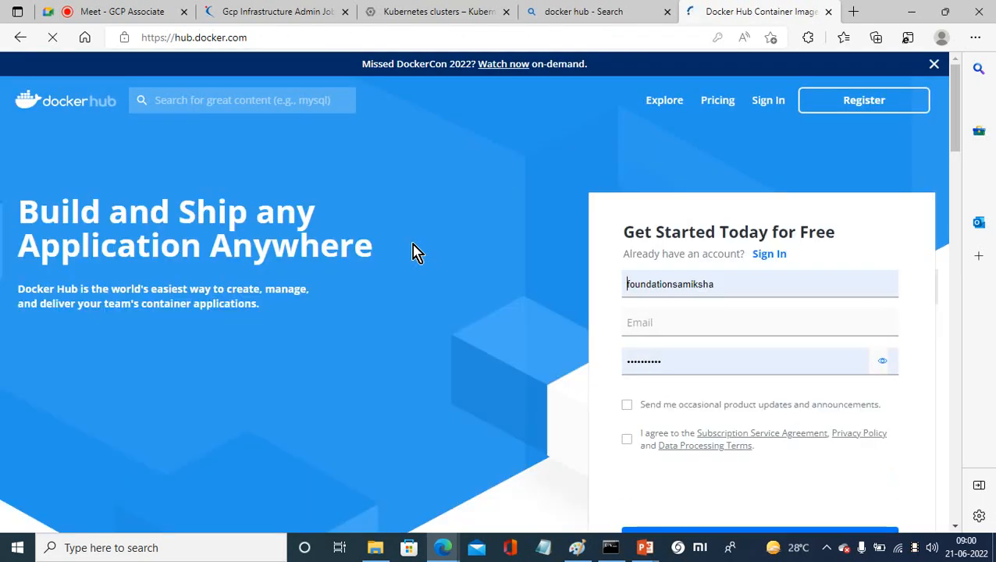
Step: Fill in the saved account e-mail on the Docker Hub sign-up form, agree to the terms and opt in to product updates
{"action": "left_click", "coordinate": [642, 324]}
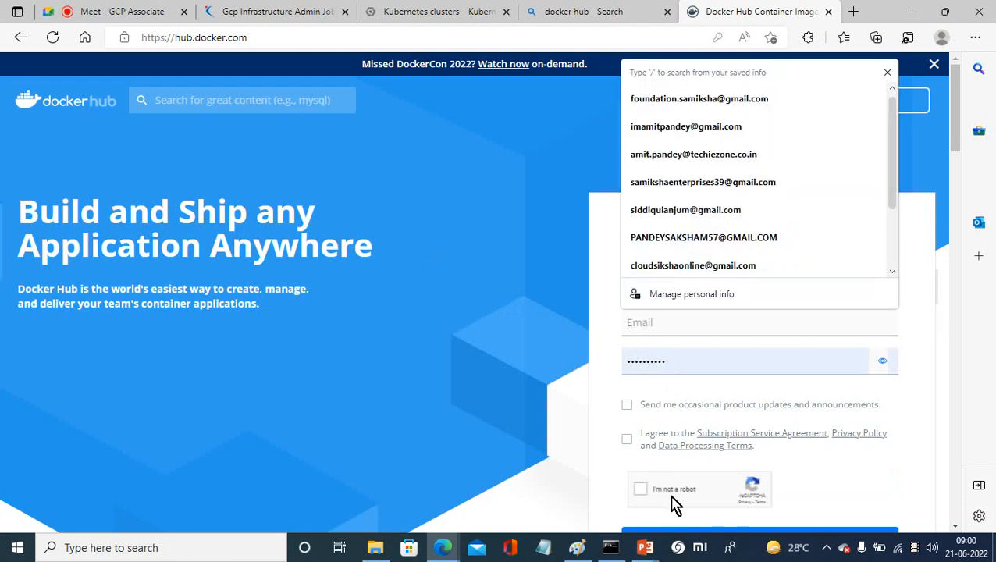
{"action": "left_click", "coordinate": [629, 441]}
{"action": "left_click", "coordinate": [627, 439]}
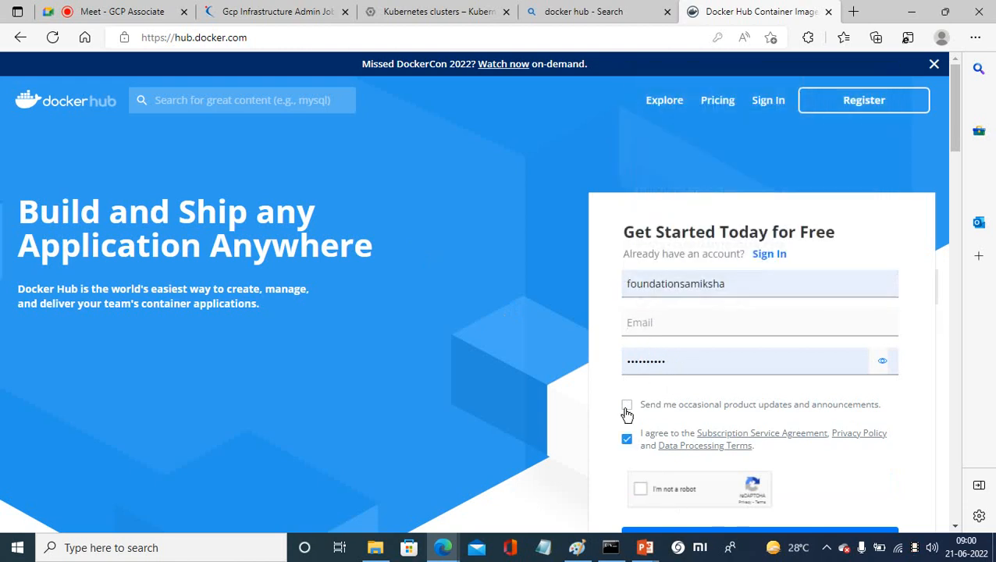
{"action": "left_click", "coordinate": [627, 404]}
{"action": "left_click", "coordinate": [638, 325]}
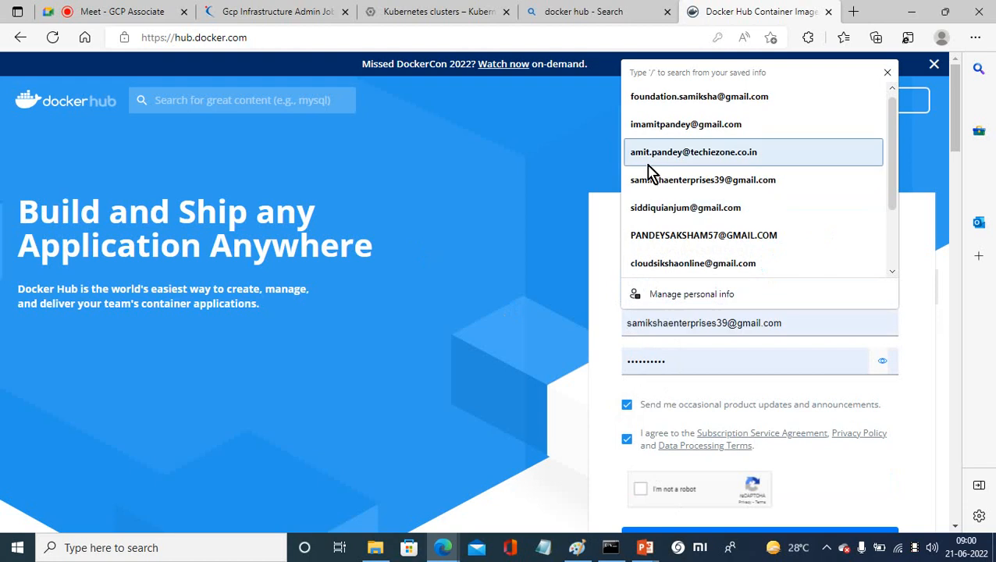
{"action": "left_click", "coordinate": [658, 98]}
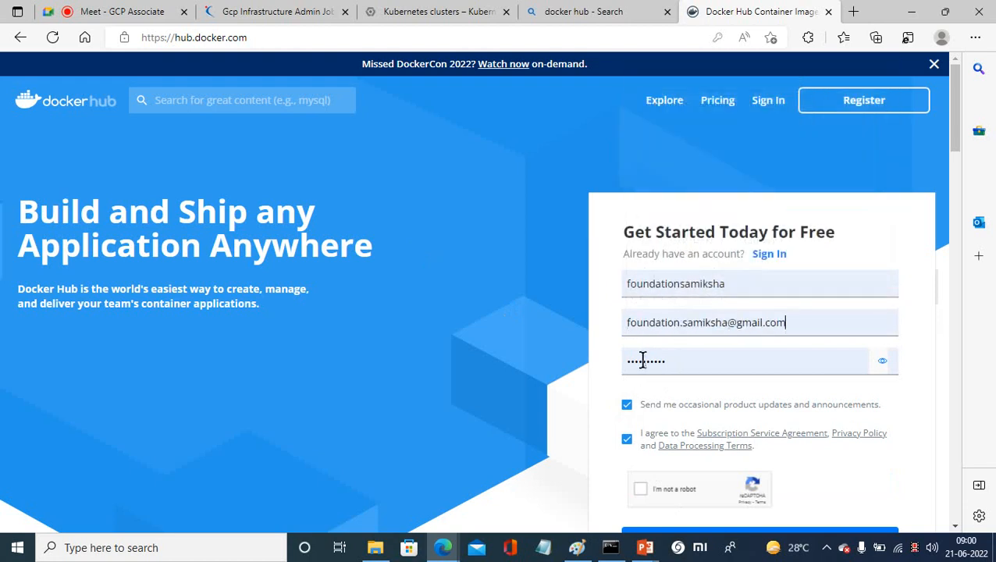
Step: Start the "I'm not a robot" check on the sign-up form and mark the images with bridges for verification
{"action": "left_click", "coordinate": [640, 489]}
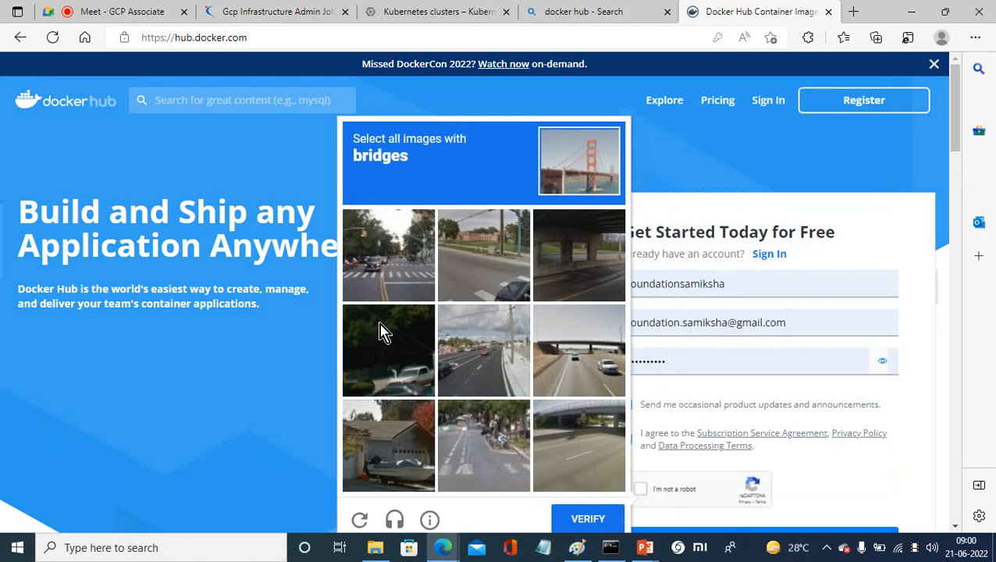
{"action": "left_click", "coordinate": [611, 322]}
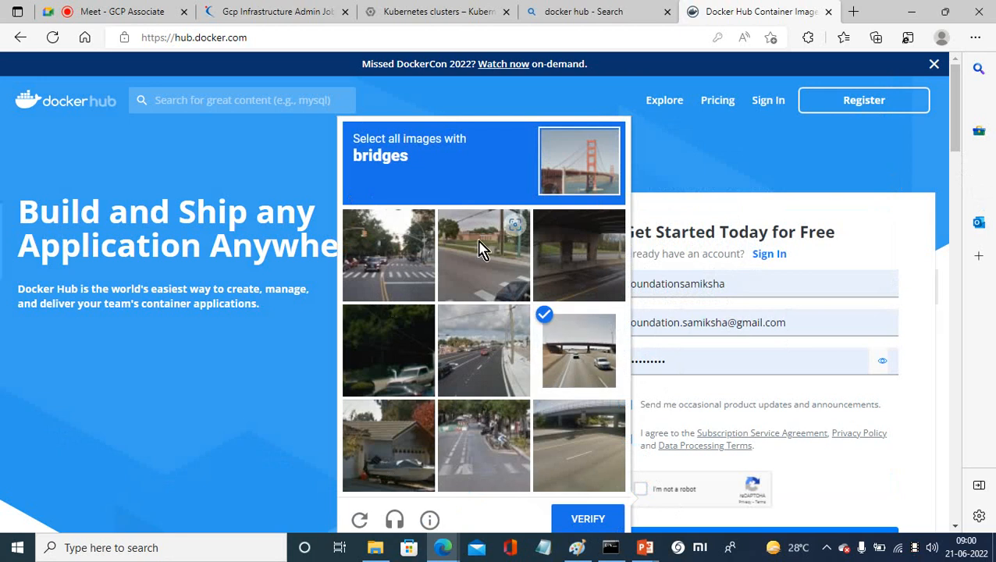
{"action": "left_click", "coordinate": [573, 521]}
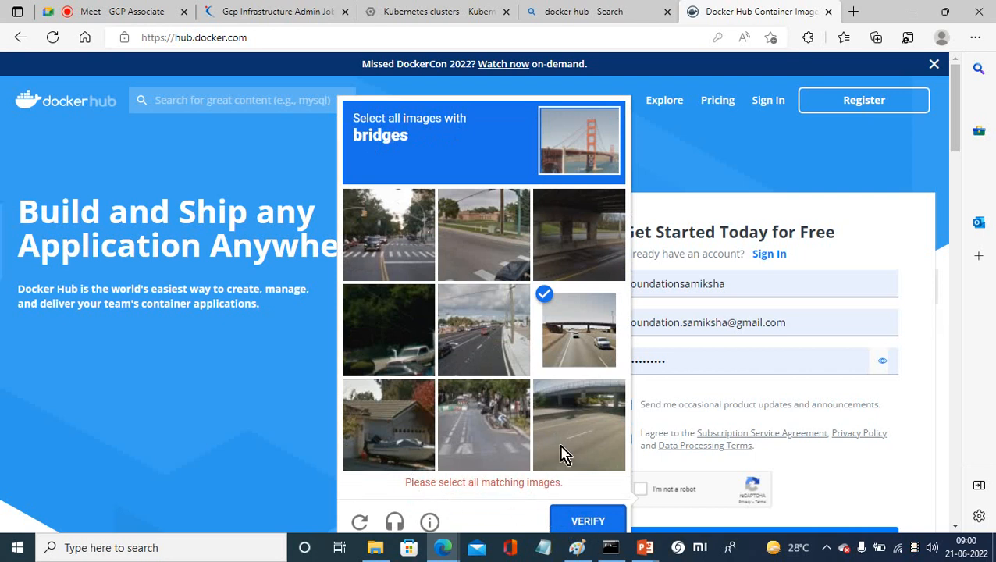
{"action": "left_click", "coordinate": [493, 363]}
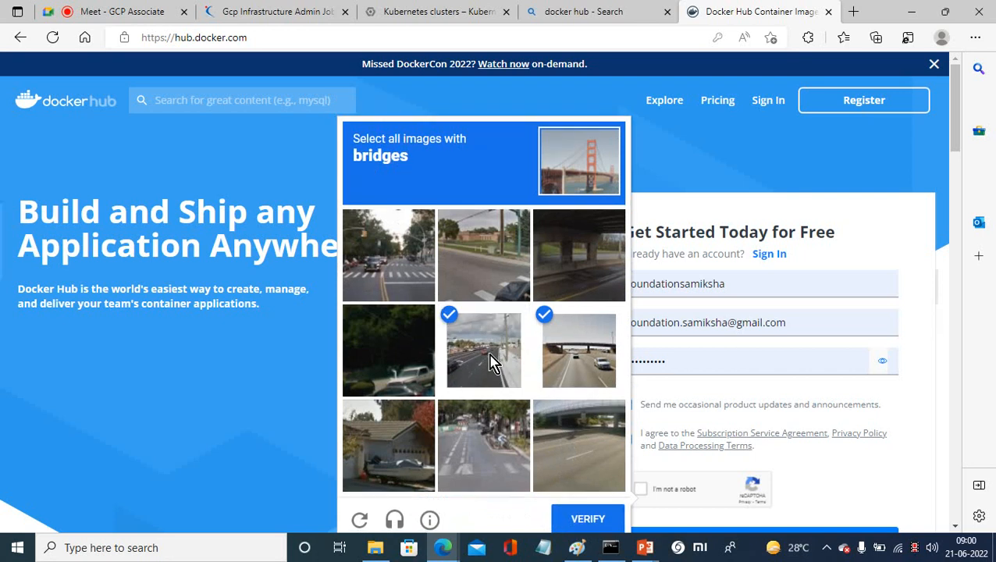
{"action": "left_click", "coordinate": [574, 520]}
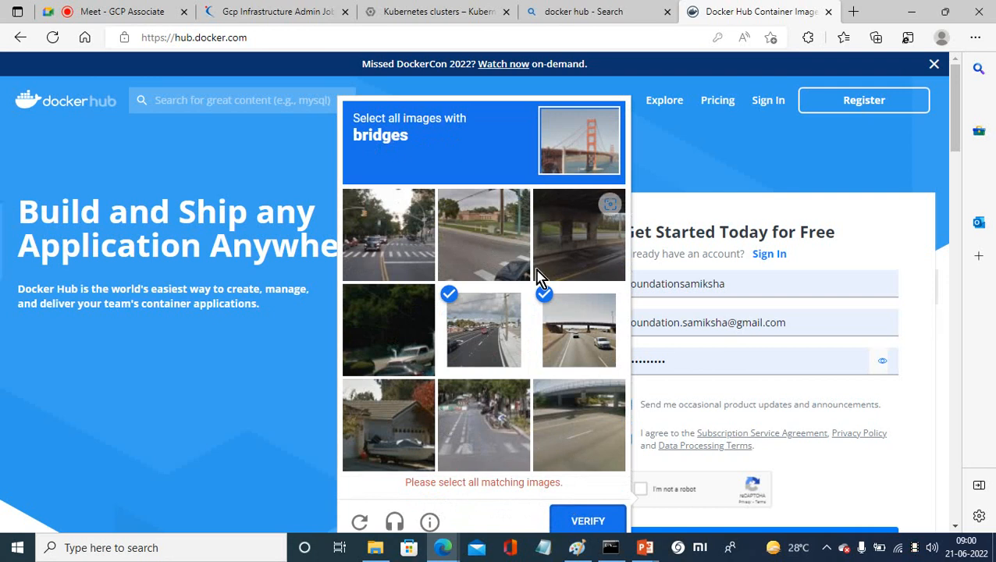
{"action": "left_click", "coordinate": [577, 255]}
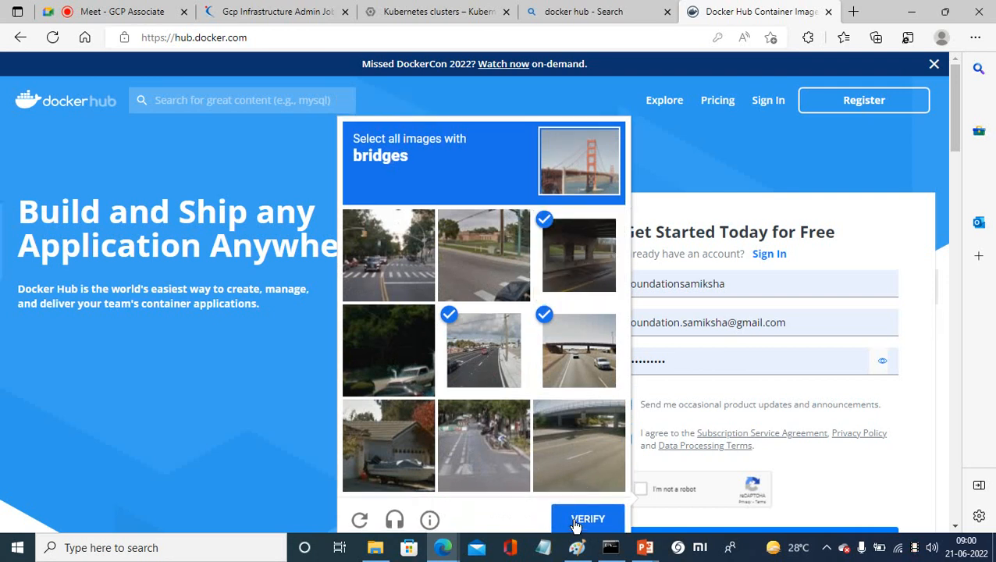
{"action": "left_click", "coordinate": [575, 522]}
{"action": "left_click", "coordinate": [581, 453]}
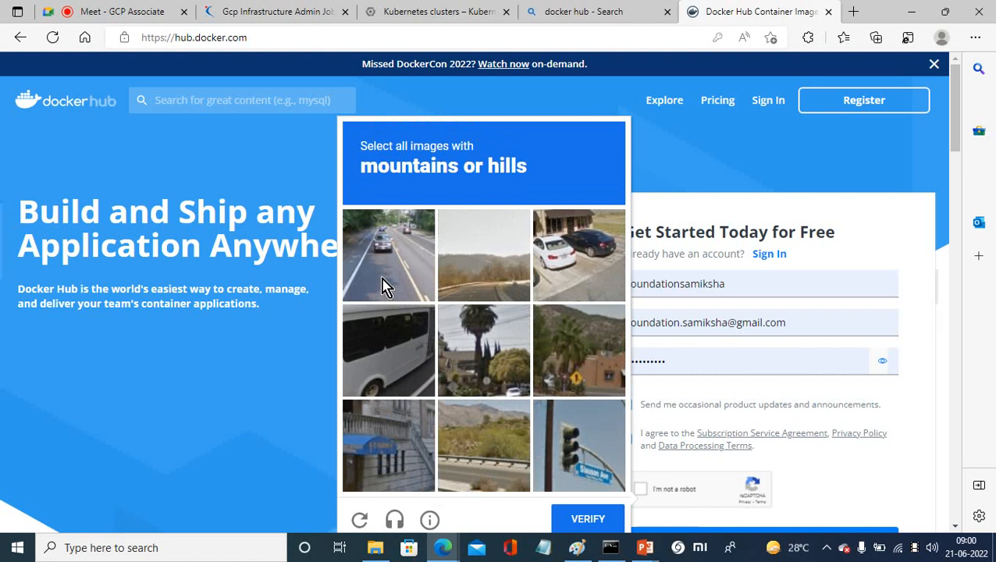
Step: Try to solve the mountains or hills image challenge and submit the selection for verification
{"action": "left_click", "coordinate": [394, 468]}
{"action": "left_click", "coordinate": [453, 466]}
{"action": "left_click", "coordinate": [573, 371]}
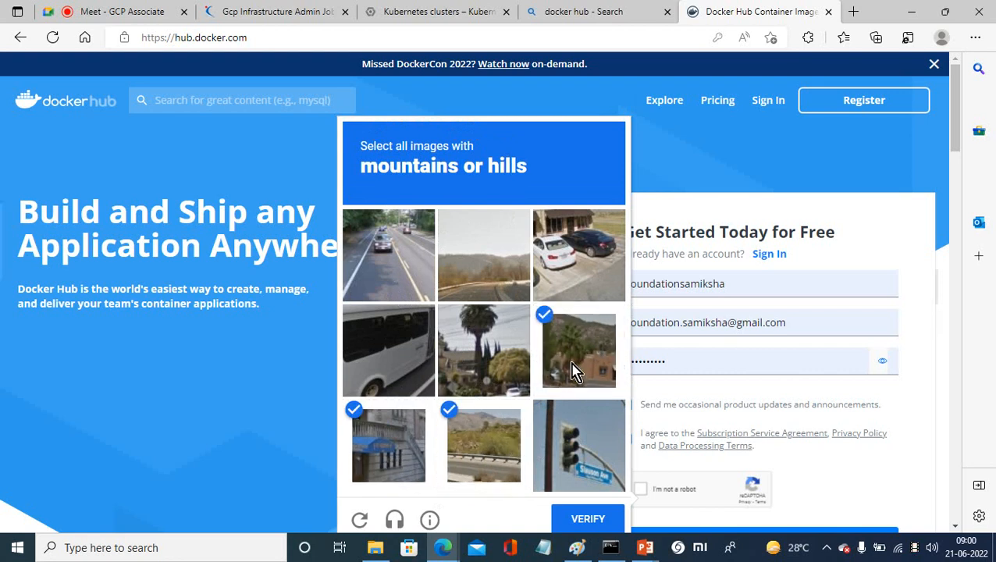
{"action": "left_click", "coordinate": [509, 316]}
{"action": "left_click", "coordinate": [482, 271]}
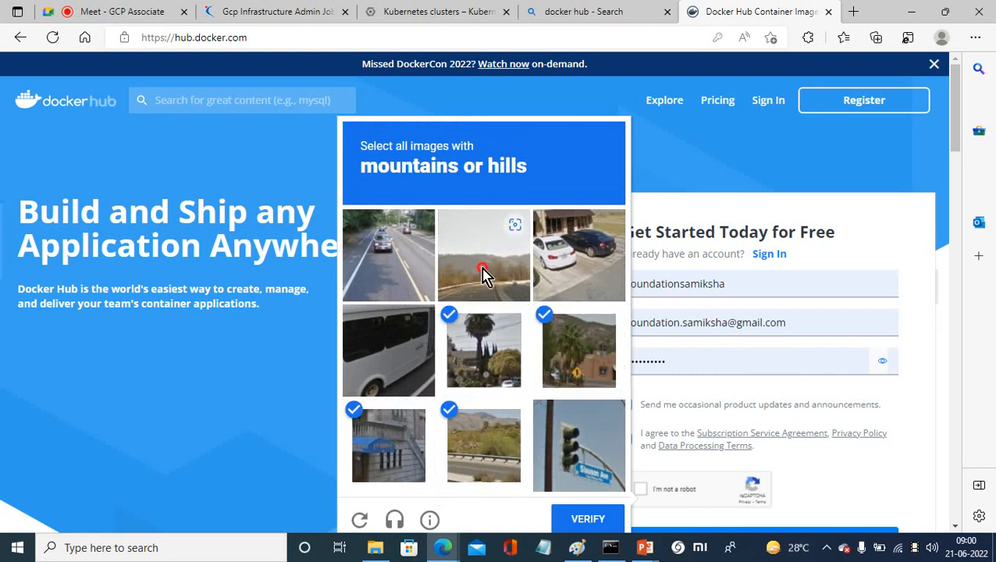
{"action": "left_click", "coordinate": [587, 520]}
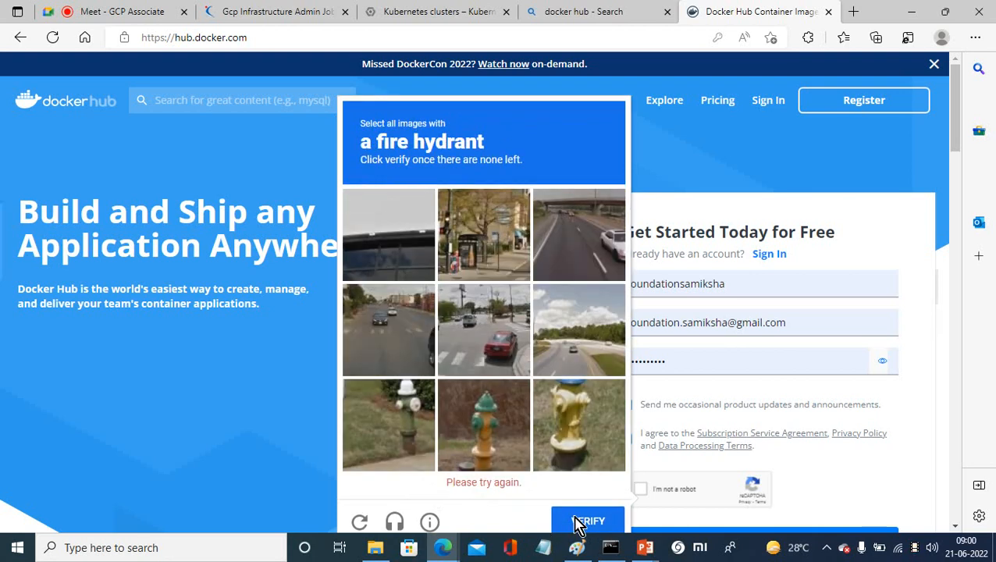
Step: Solve the fire hydrant image challenge and try to submit the Docker Hub sign-up form
{"action": "left_click", "coordinate": [406, 423]}
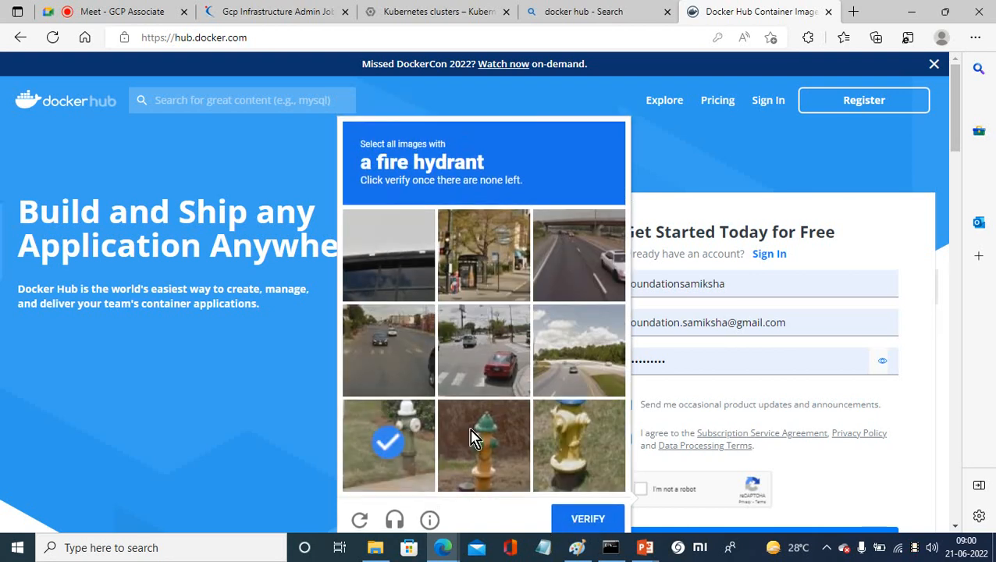
{"action": "left_click", "coordinate": [472, 437]}
{"action": "left_click", "coordinate": [592, 451]}
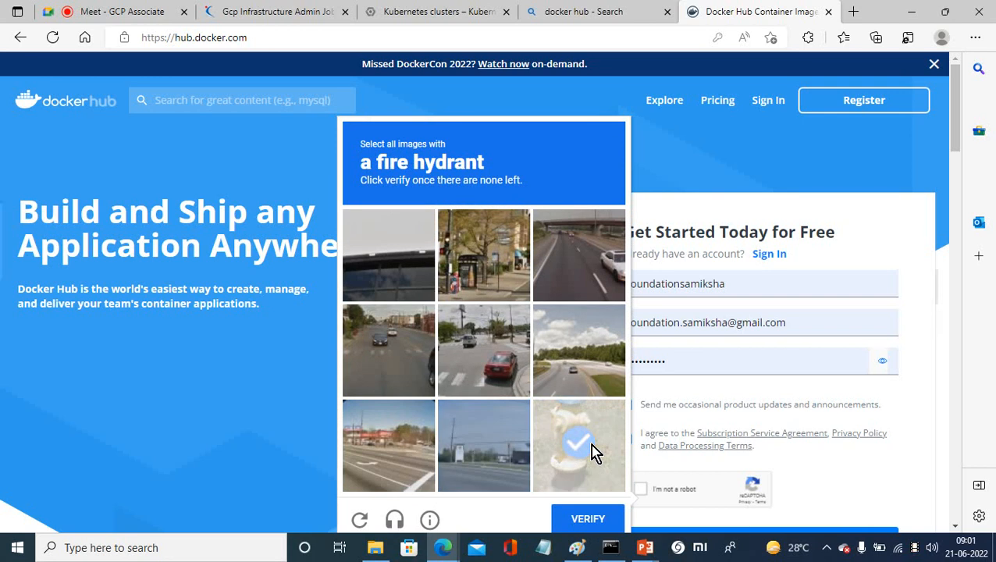
{"action": "left_click", "coordinate": [591, 451]}
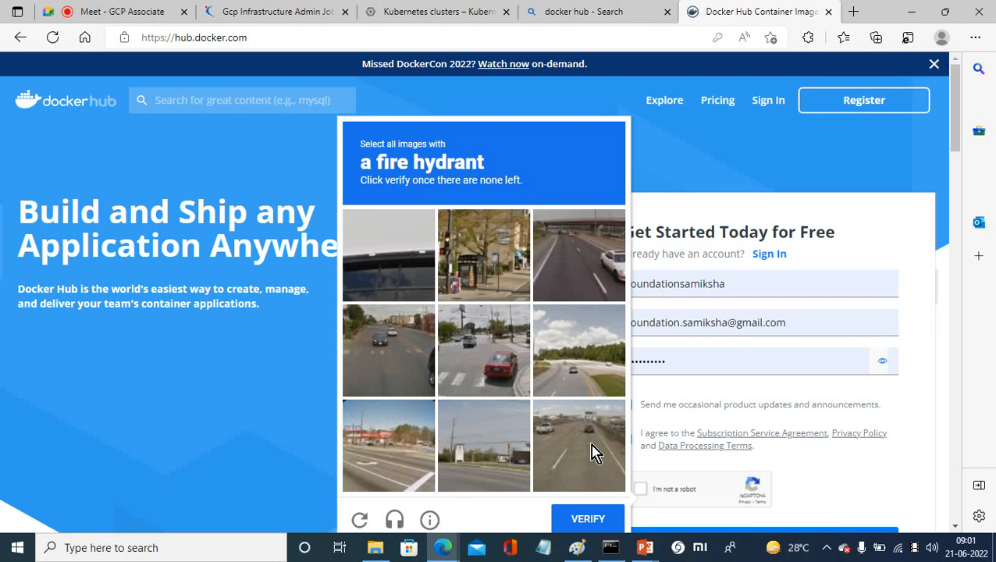
{"action": "left_click", "coordinate": [589, 520]}
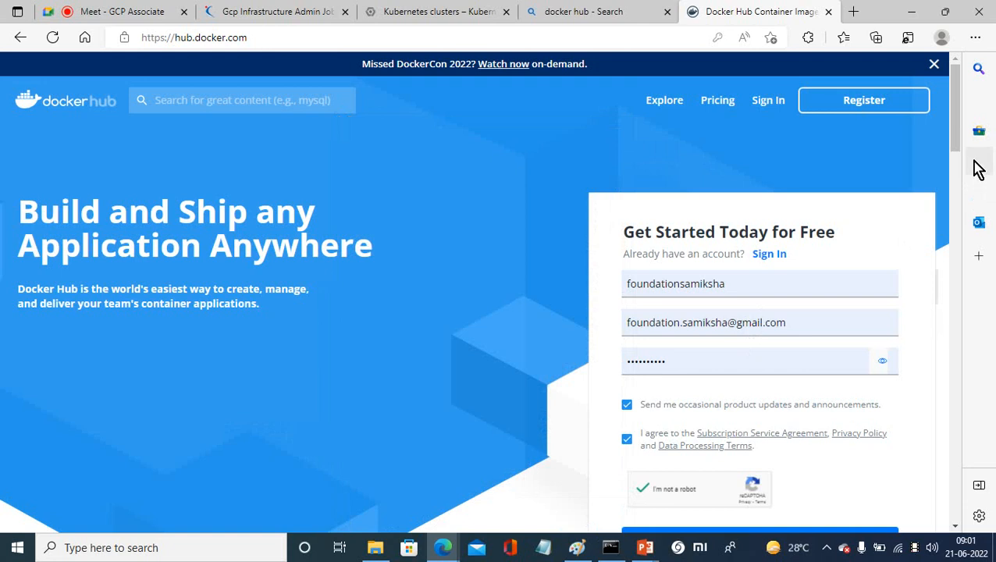
{"action": "left_click_drag", "start_coordinate": [957, 133], "coordinate": [956, 178]}
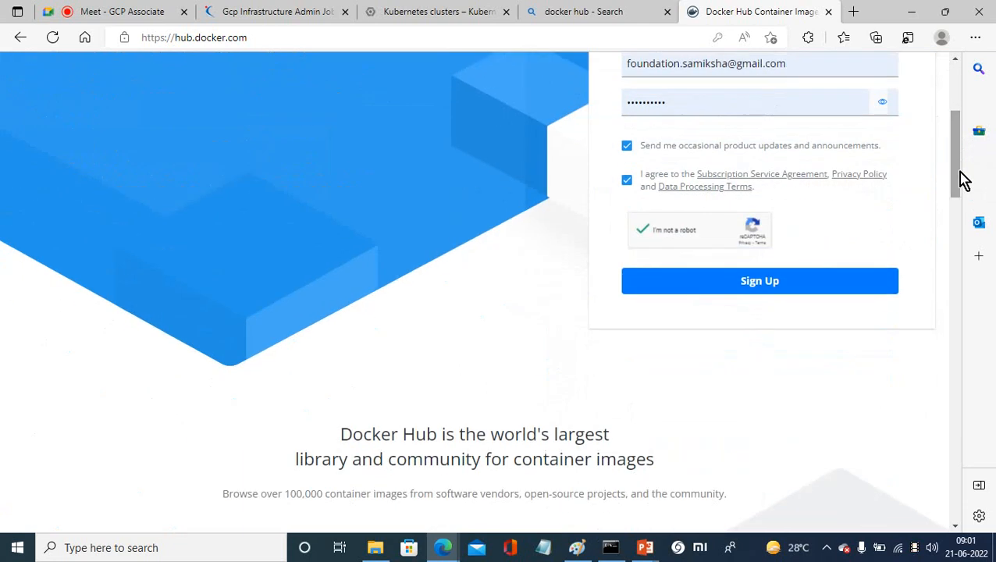
{"action": "left_click", "coordinate": [783, 287]}
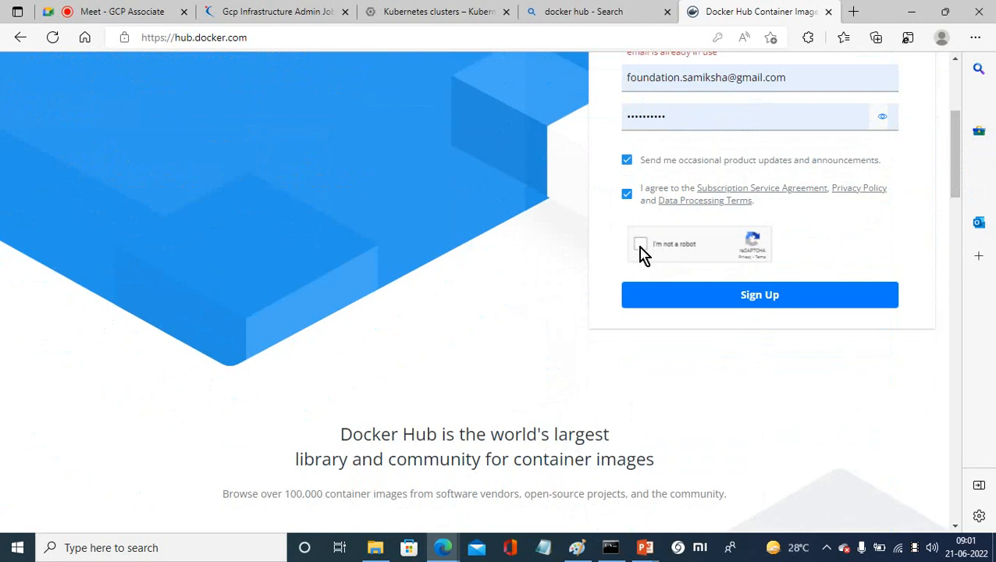
Step: Sign in to the existing Docker Hub account with the saved username and account password
{"action": "left_click_drag", "start_coordinate": [953, 189], "coordinate": [953, 166]}
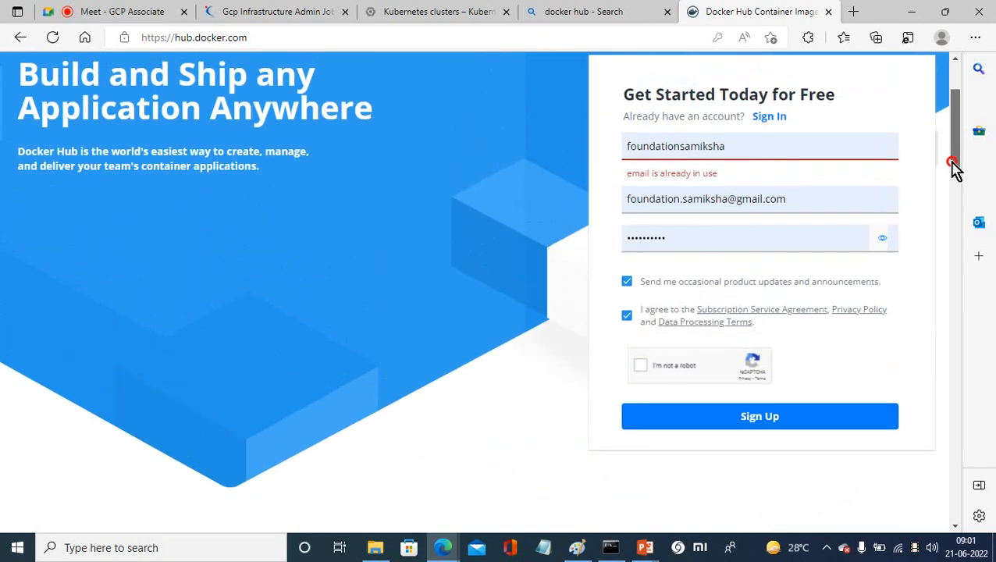
{"action": "left_click_drag", "start_coordinate": [952, 166], "coordinate": [949, 147]}
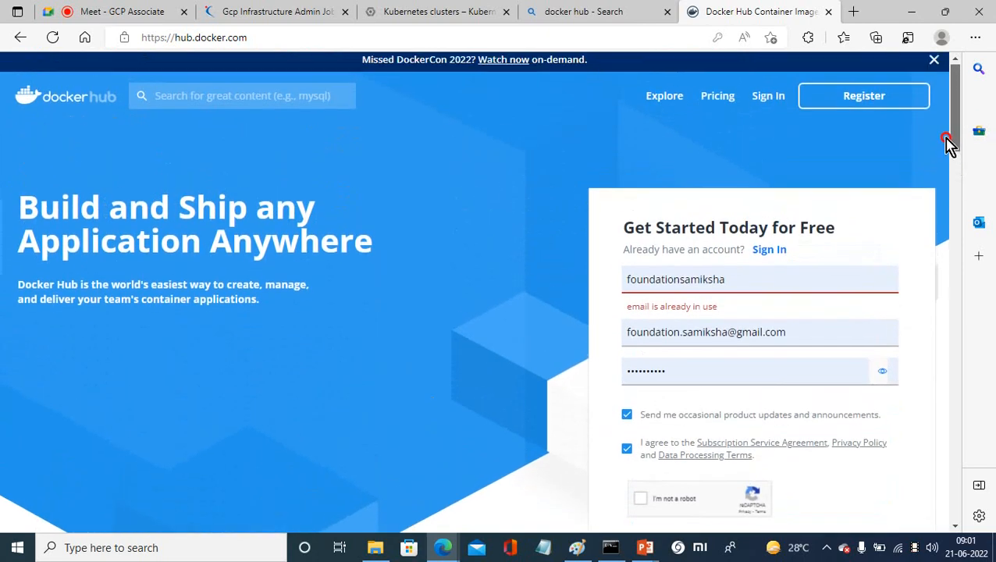
{"action": "left_click", "coordinate": [768, 257]}
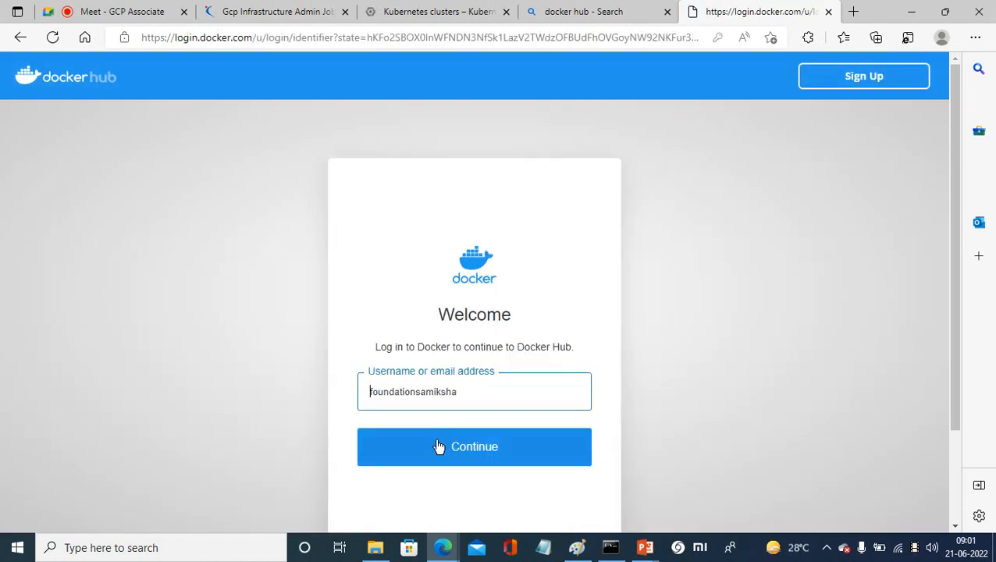
{"action": "left_click", "coordinate": [439, 446]}
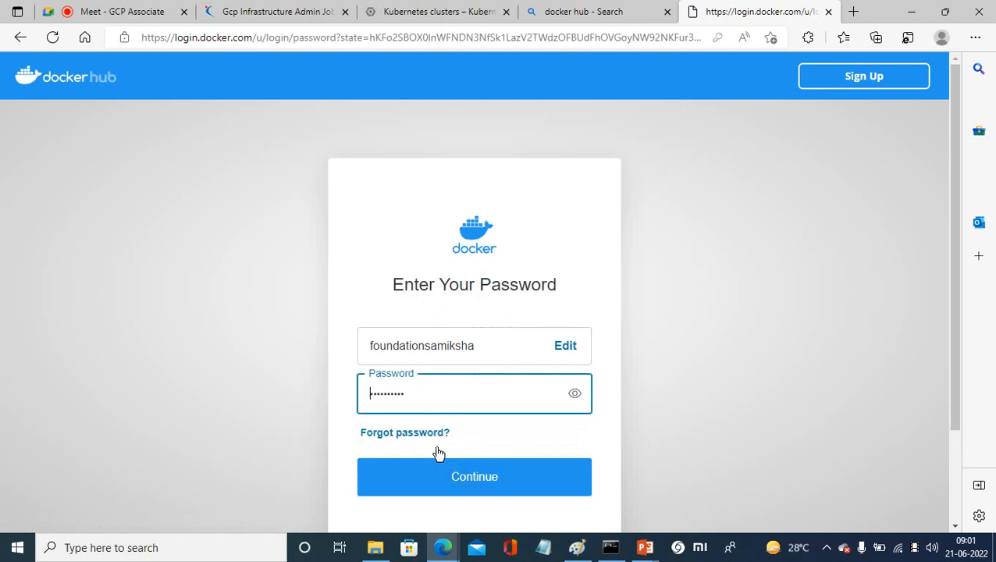
{"action": "left_click", "coordinate": [447, 479]}
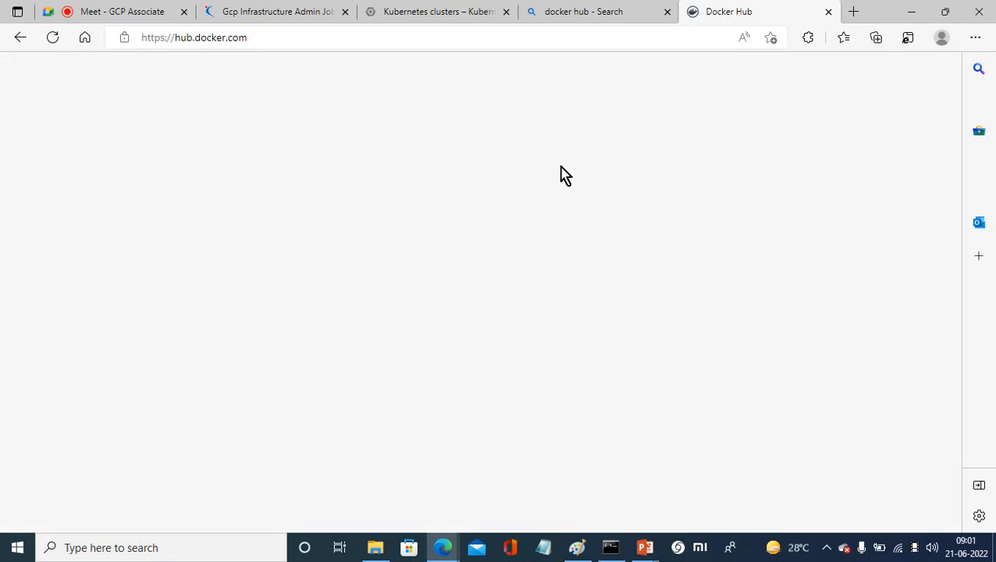
Step: Close the "docker hub" search results and view the library of container images on the Docker Hub page
{"action": "left_click", "coordinate": [666, 16]}
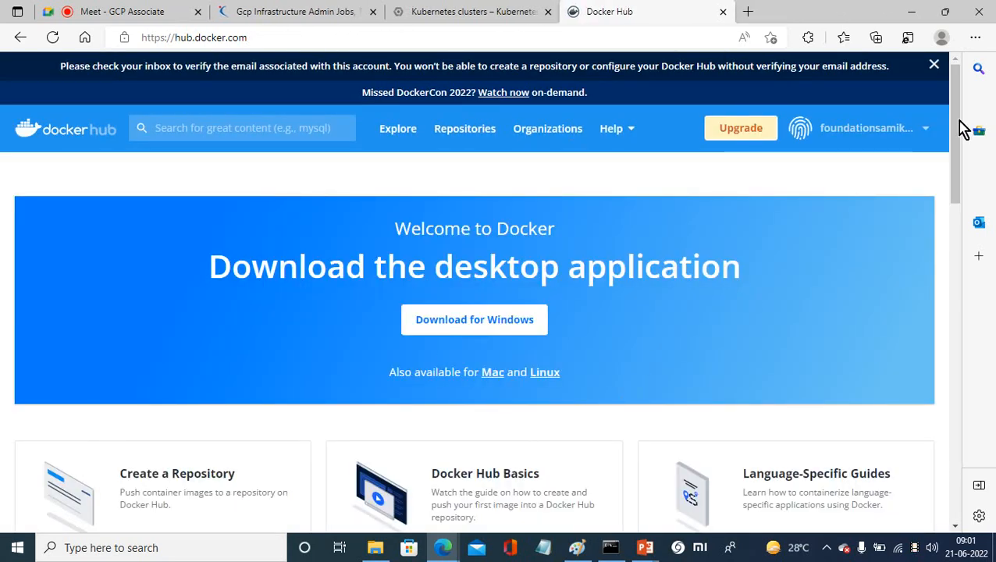
{"action": "left_click_drag", "start_coordinate": [955, 127], "coordinate": [957, 277]}
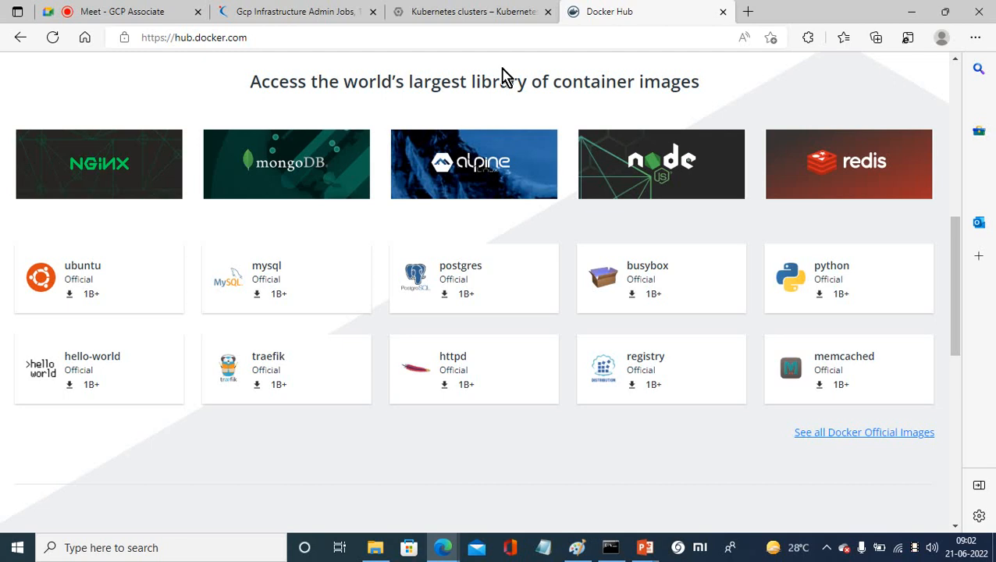
Step: Revisit the Kubernetes cluster mode choices, switch to Presentation1.pptx in PowerPoint and show the slide explaining pods and containers
{"action": "left_click", "coordinate": [134, 15]}
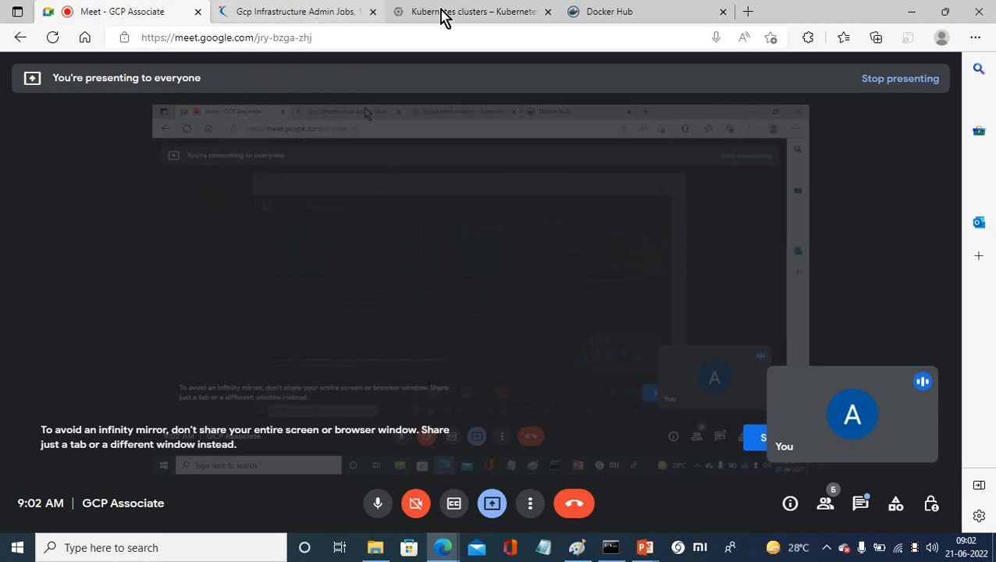
{"action": "left_click", "coordinate": [464, 16]}
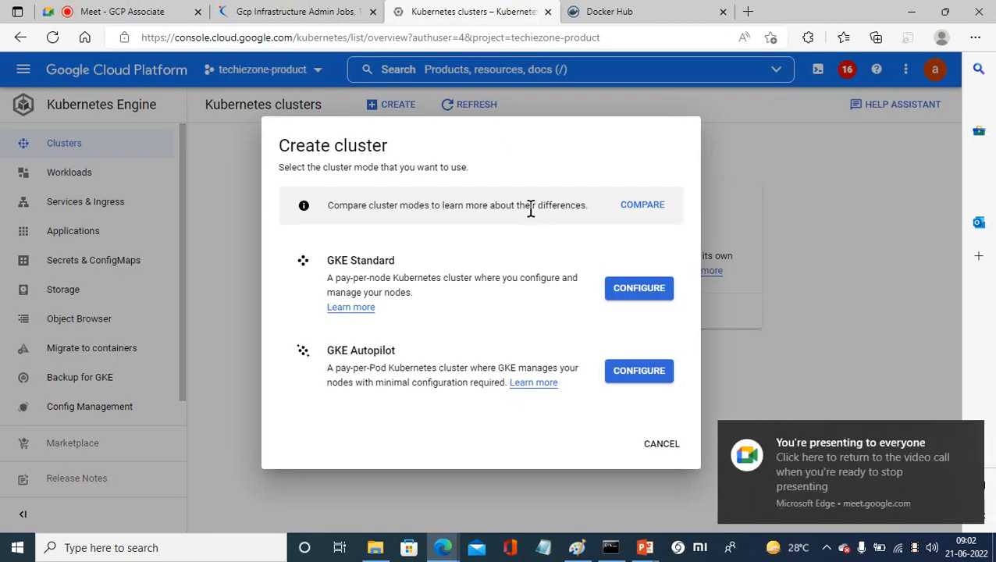
{"action": "left_click", "coordinate": [648, 550]}
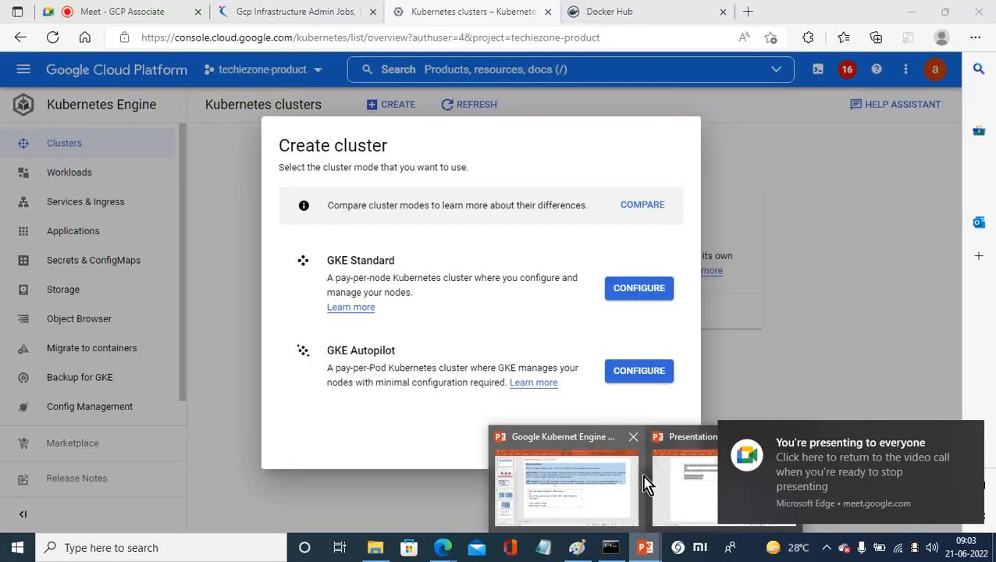
{"action": "left_click", "coordinate": [689, 491]}
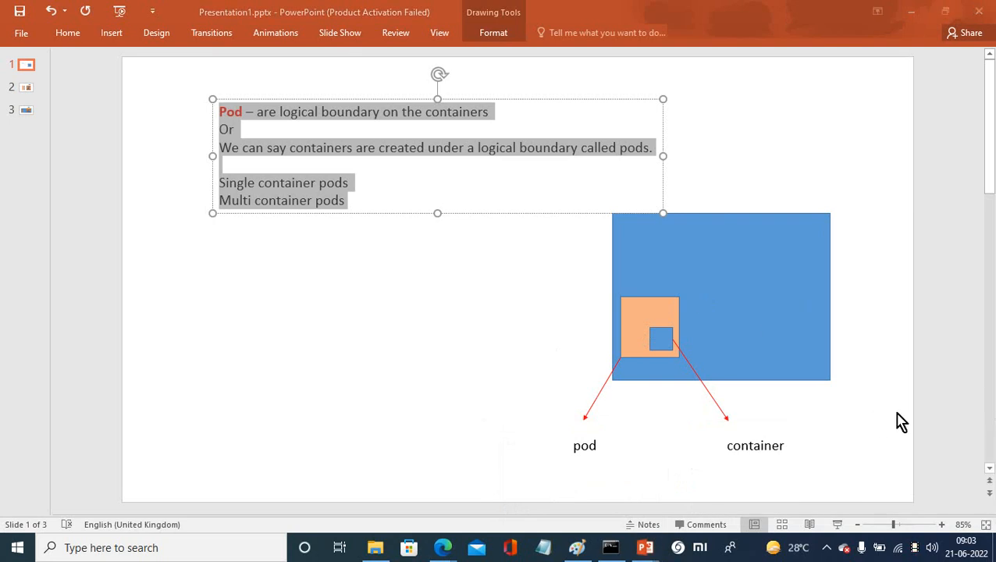
{"action": "left_click", "coordinate": [305, 435]}
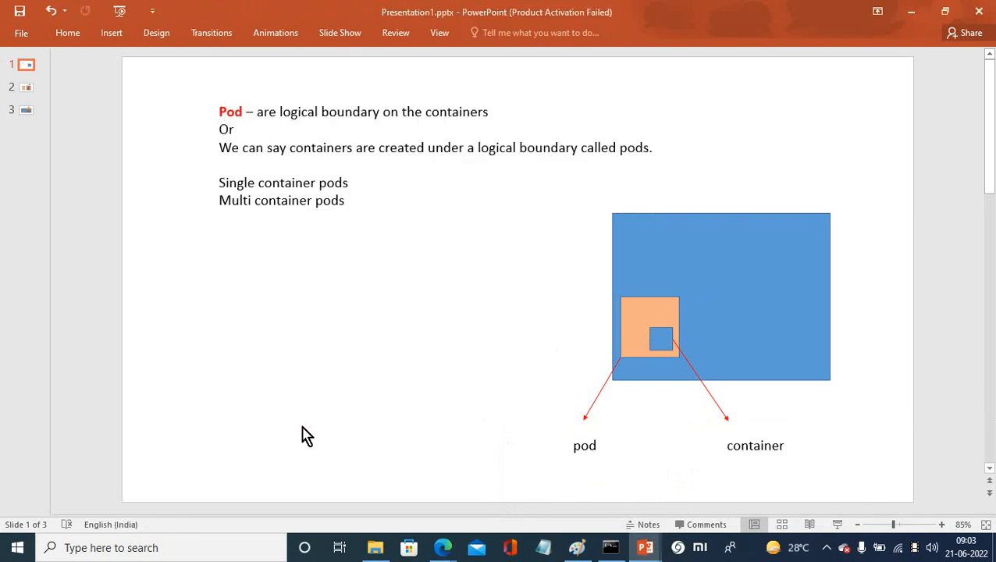
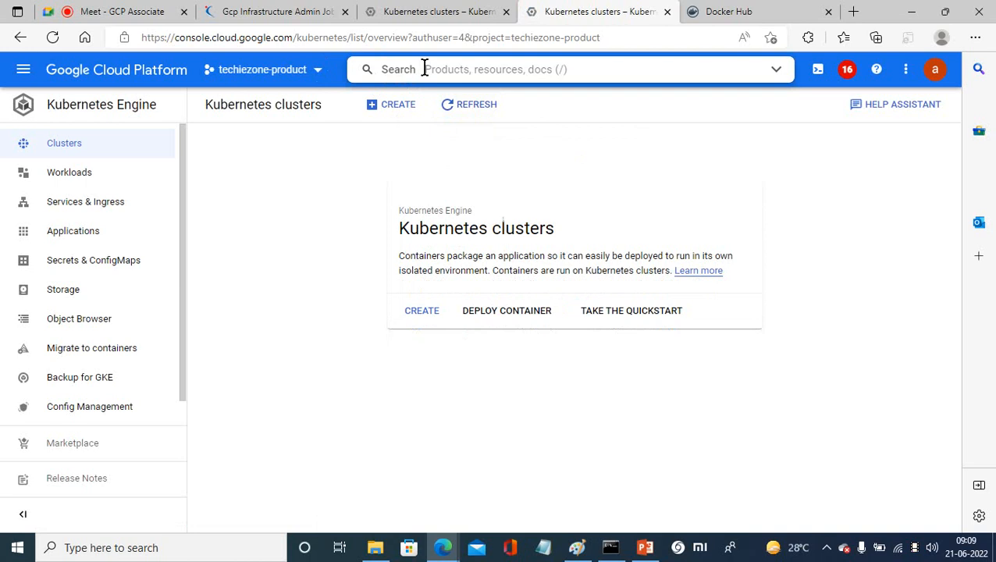
Step: Find the VPC network page by searching the cloud console for "vpc", and consult the VPC-Native Network Mode slide in PowerPoint
{"action": "type", "text": "vpc"}
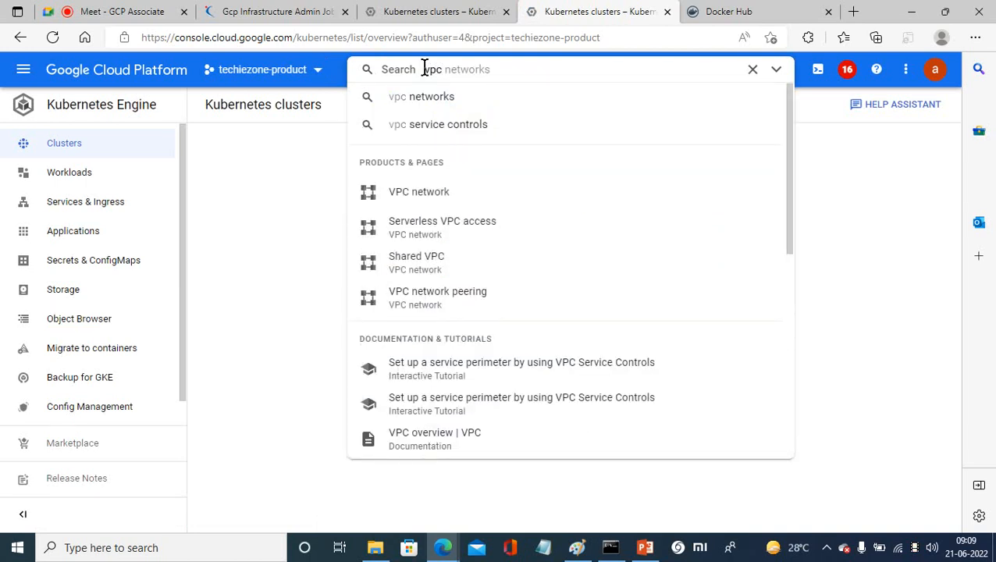
{"action": "left_click", "coordinate": [399, 191]}
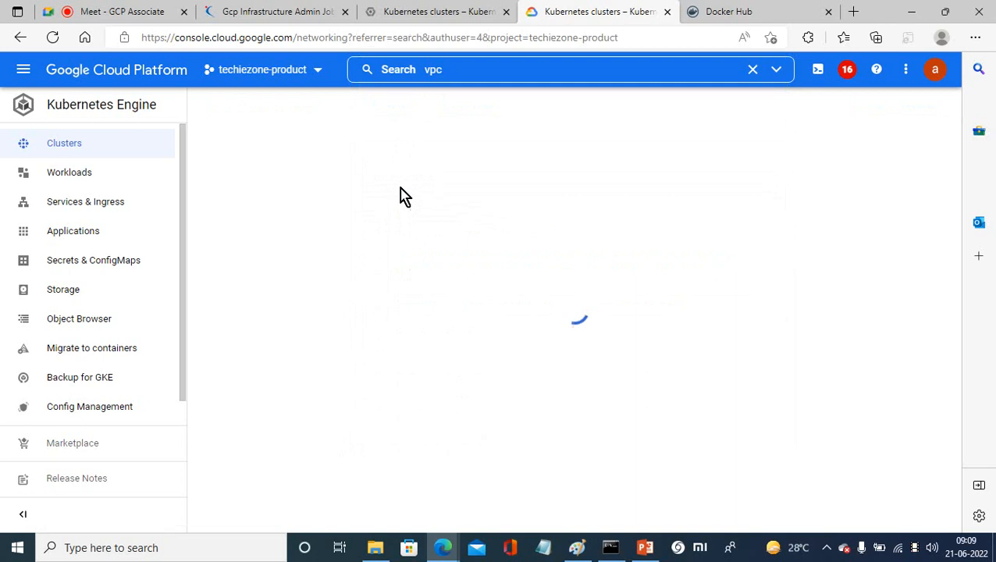
{"action": "left_click", "coordinate": [645, 549]}
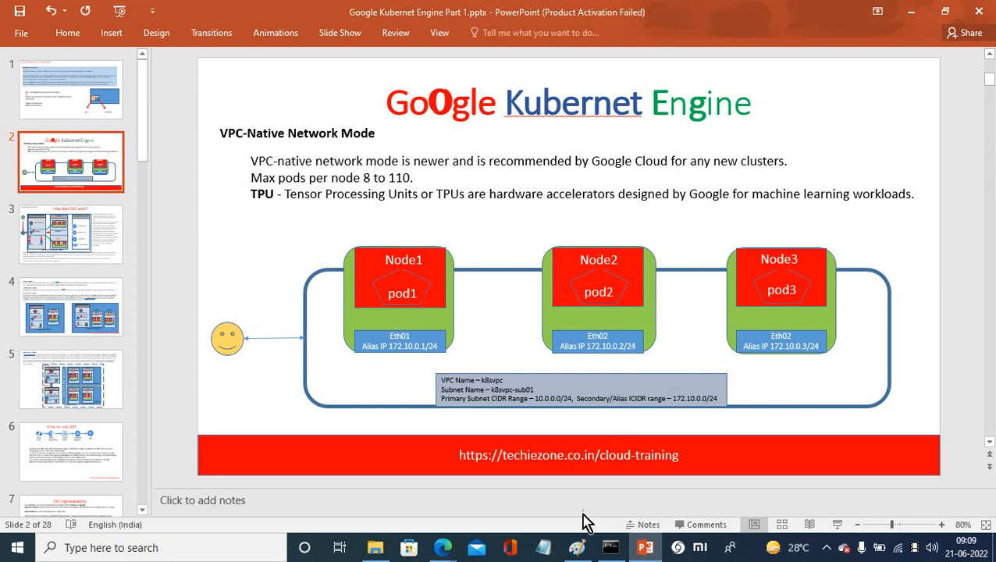
{"action": "mouse_move", "coordinate": [443, 548]}
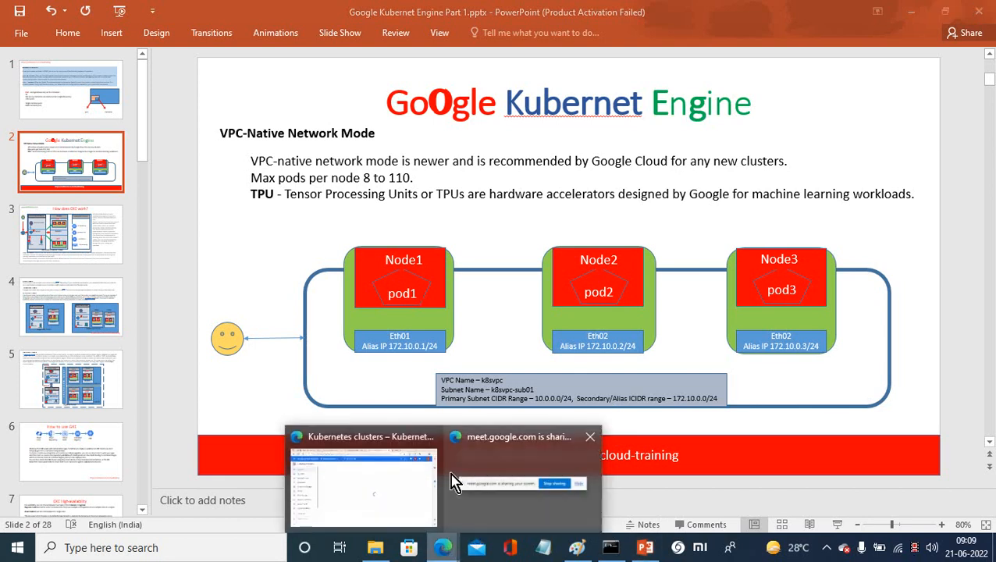
{"action": "left_click", "coordinate": [373, 496]}
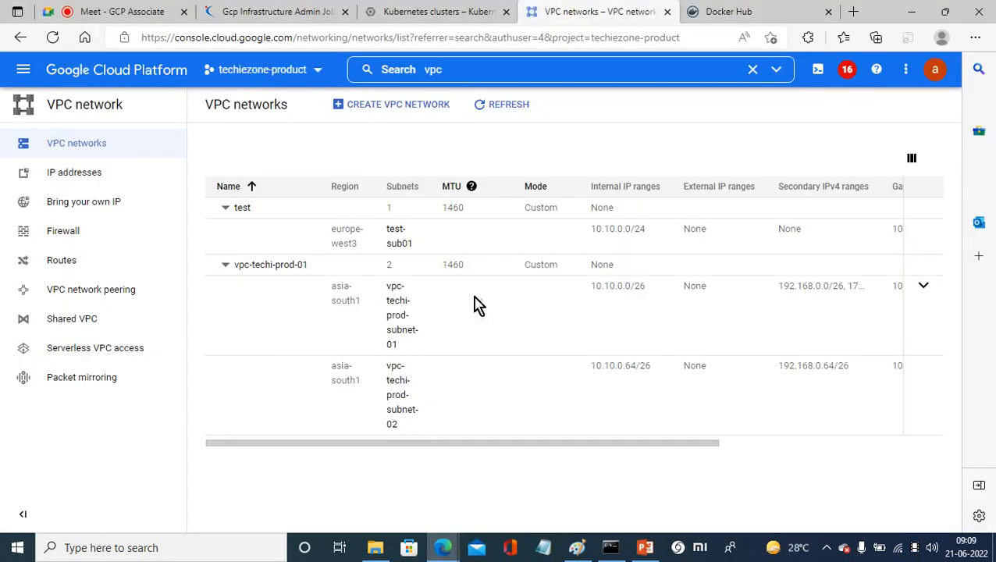
Step: Open the vpc-techi-prod-01 network and display the details of its subnet vpc-techi-prod-subnet-01
{"action": "left_click", "coordinate": [270, 267]}
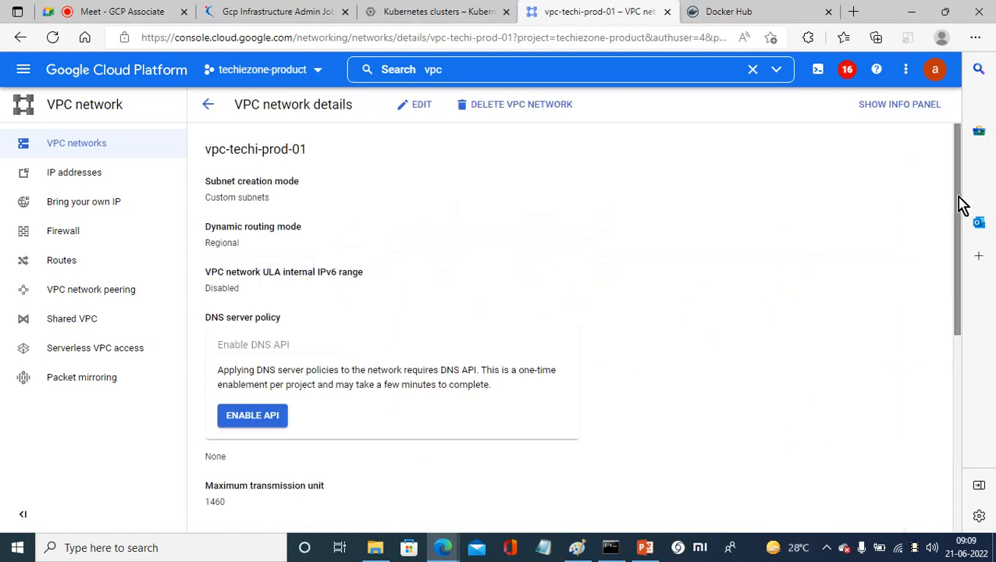
{"action": "left_click_drag", "start_coordinate": [957, 206], "coordinate": [910, 393]}
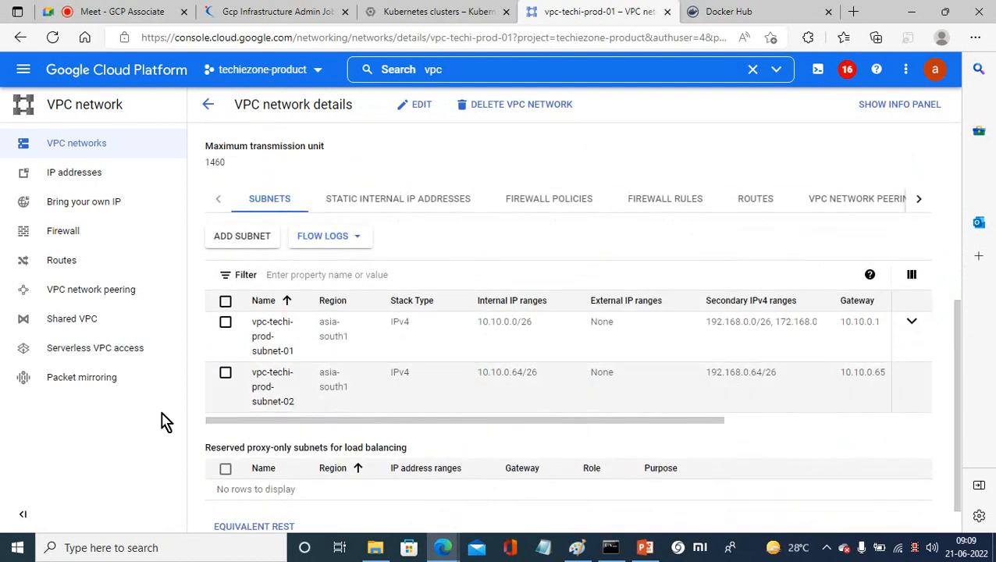
{"action": "left_click", "coordinate": [268, 336]}
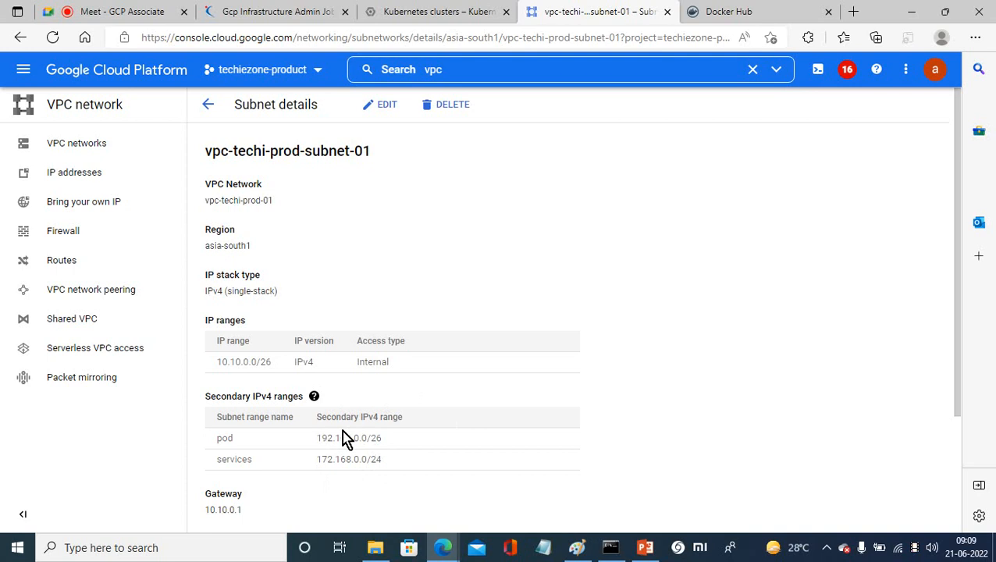
Step: Start editing vpc-techi-prod-subnet-01 and delete its secondary IPv4 range named pod
{"action": "left_click", "coordinate": [388, 106]}
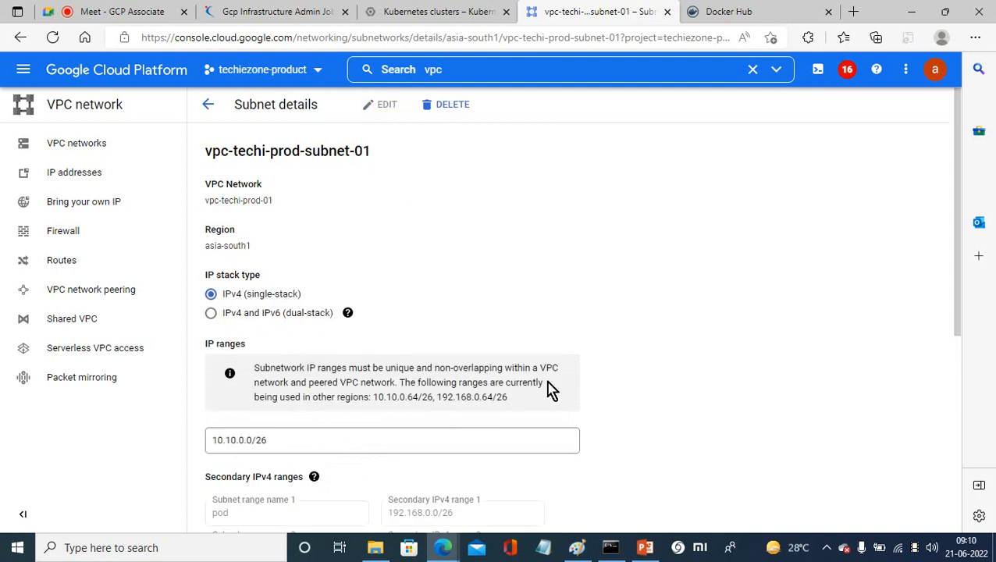
{"action": "left_click_drag", "start_coordinate": [957, 171], "coordinate": [957, 267]}
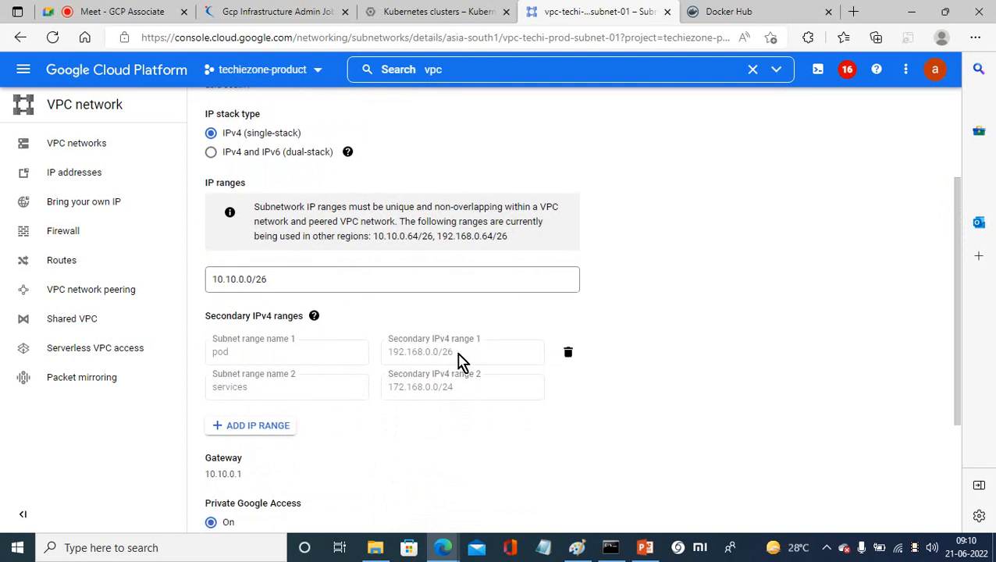
{"action": "left_click", "coordinate": [568, 352]}
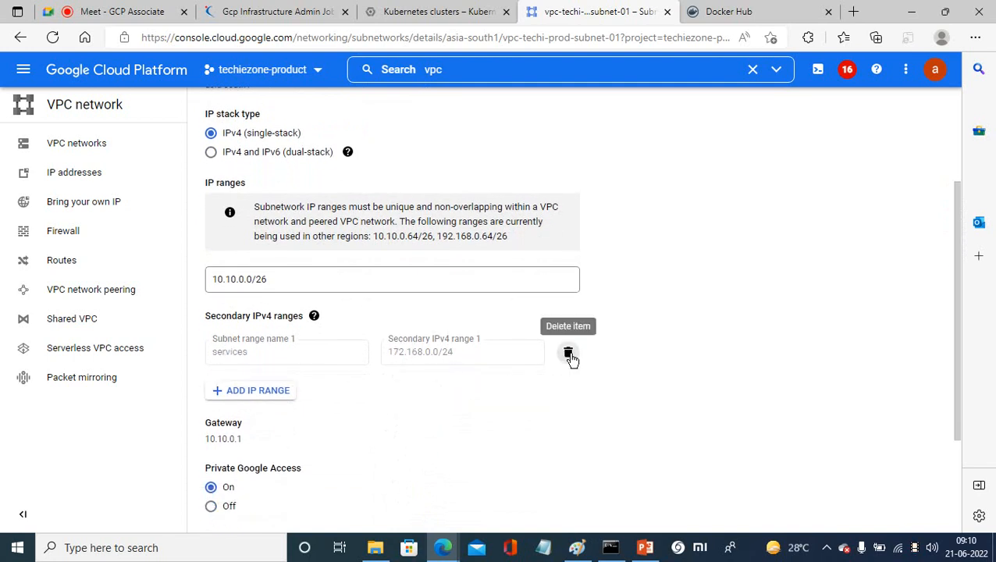
Step: Add a secondary IPv4 range named pod with the address range 192.168.0.0/24 to the subnet
{"action": "left_click", "coordinate": [262, 394]}
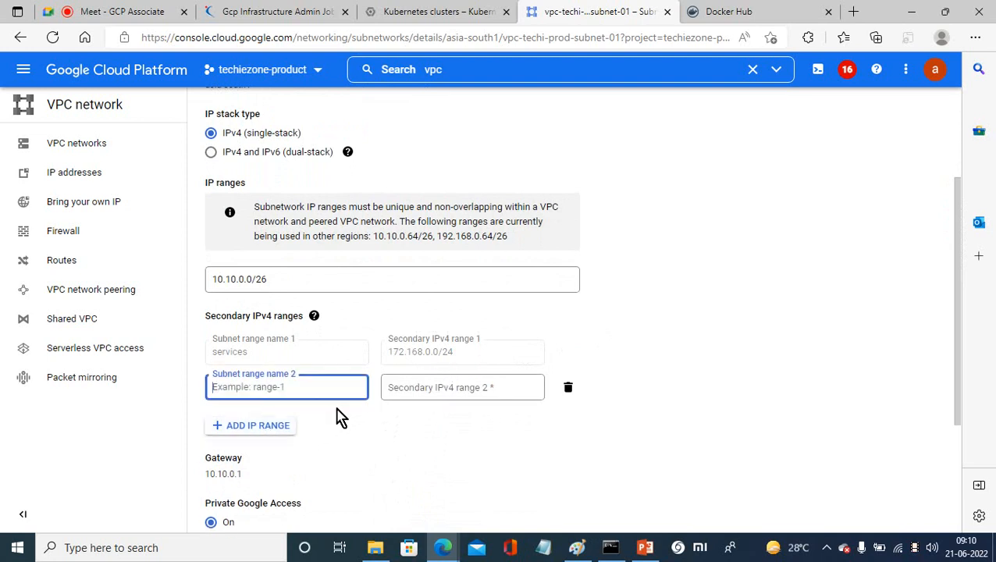
{"action": "type", "text": "pod"}
{"action": "left_click", "coordinate": [414, 392]}
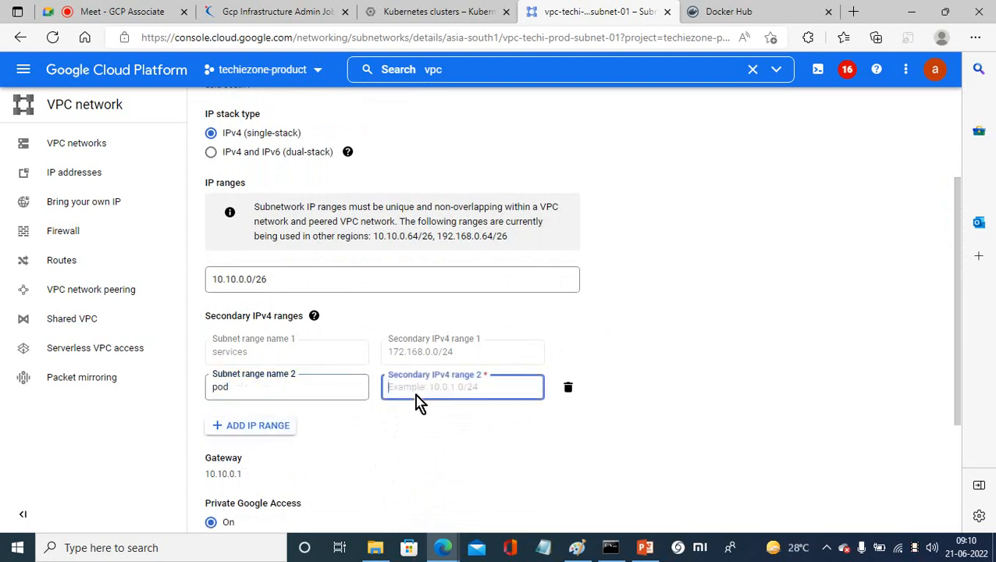
{"action": "type", "text": "192.168.0.0/"}
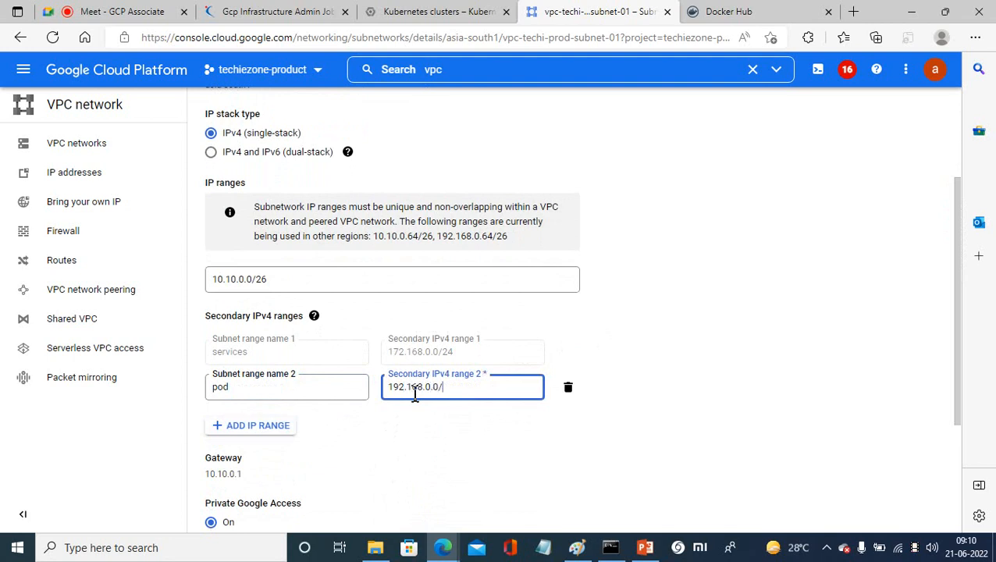
{"action": "type", "text": "24"}
{"action": "left_click", "coordinate": [414, 482]}
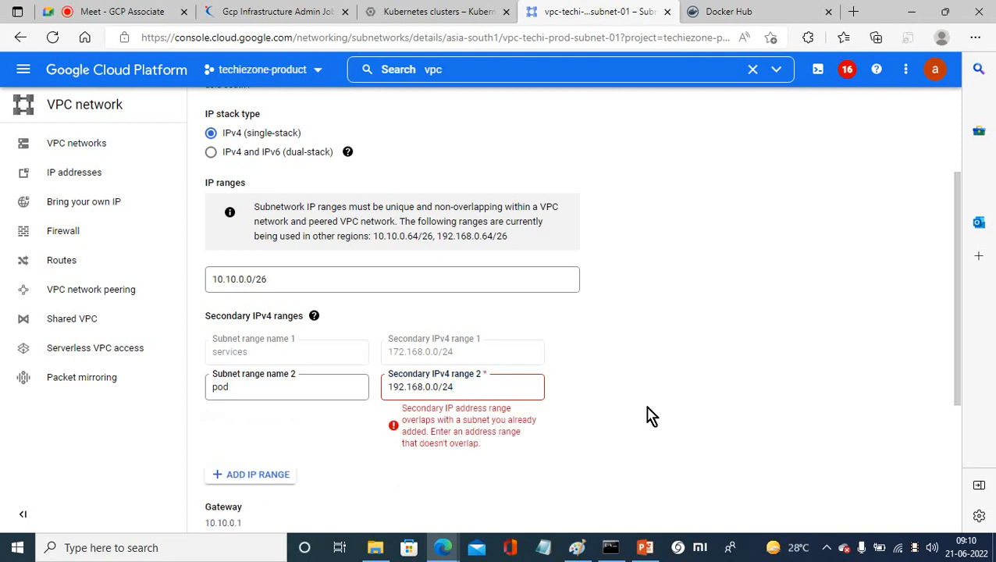
Step: Try a /23 prefix for the pod range and restore it to /24
{"action": "left_click", "coordinate": [467, 393]}
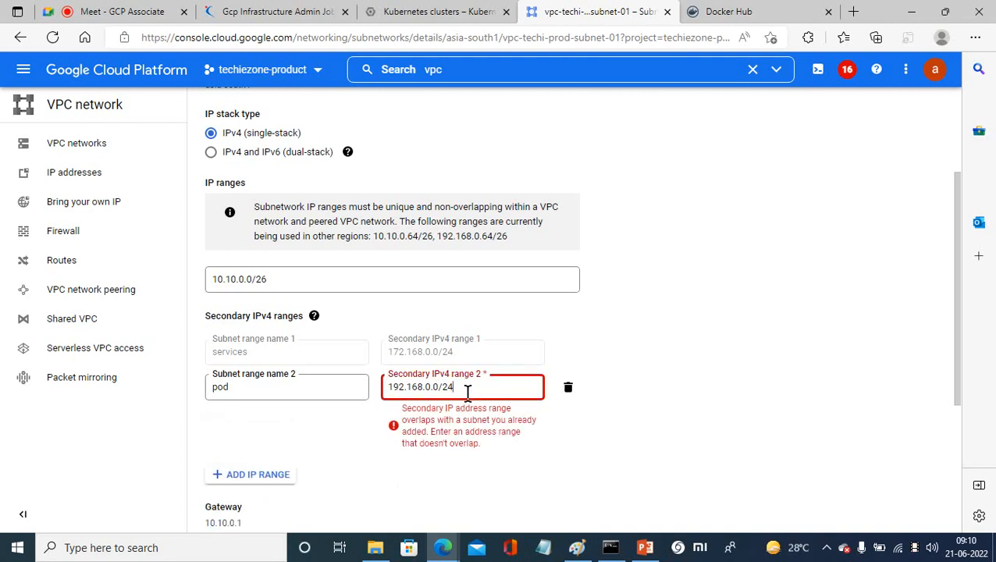
{"action": "key", "text": "BackSpace"}
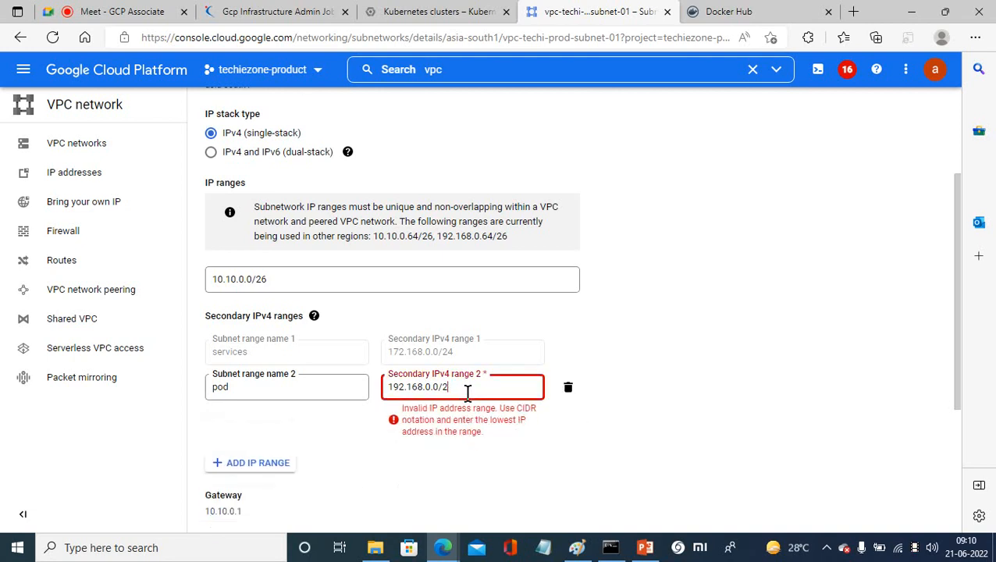
{"action": "type", "text": "3"}
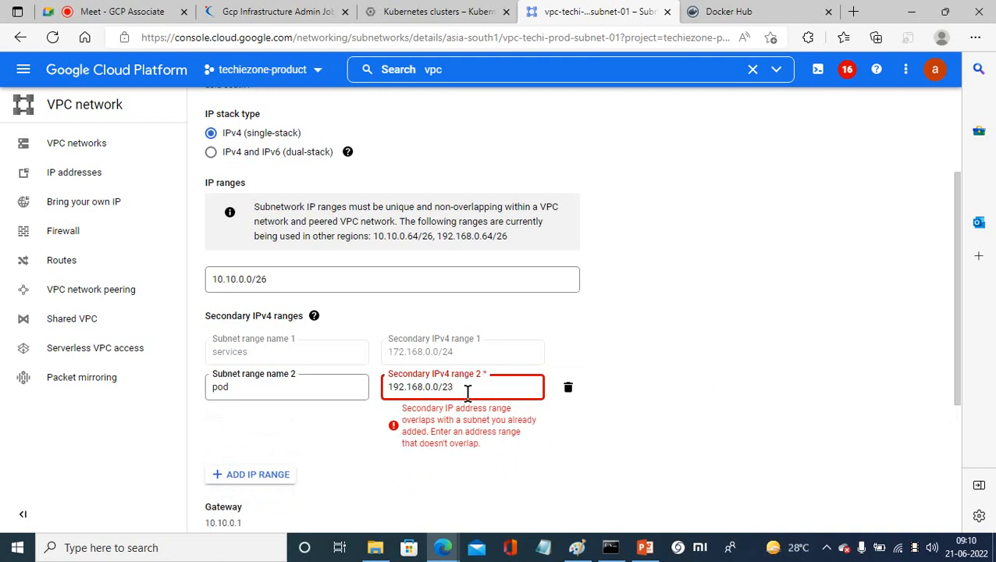
{"action": "key", "text": "BackSpace"}
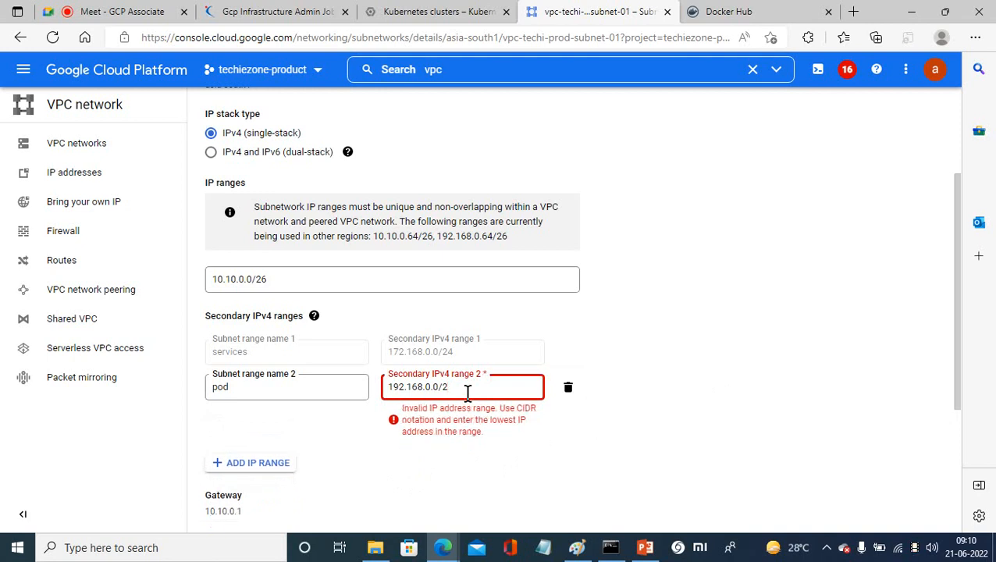
{"action": "type", "text": "4"}
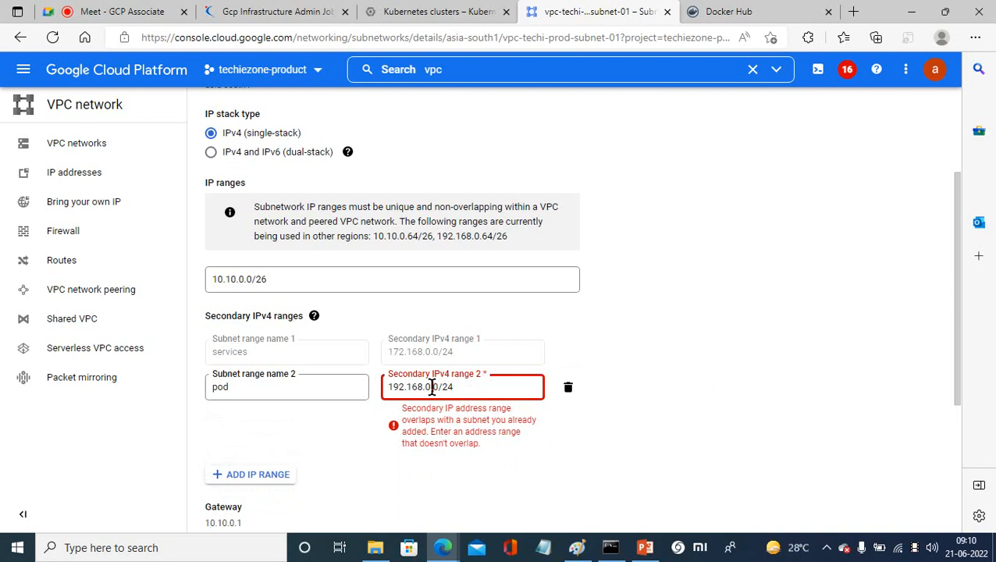
Step: Change the pod secondary range to 192.168.1.0/24 and save the subnet
{"action": "left_click", "coordinate": [431, 388]}
{"action": "key", "text": "BackSpace"}
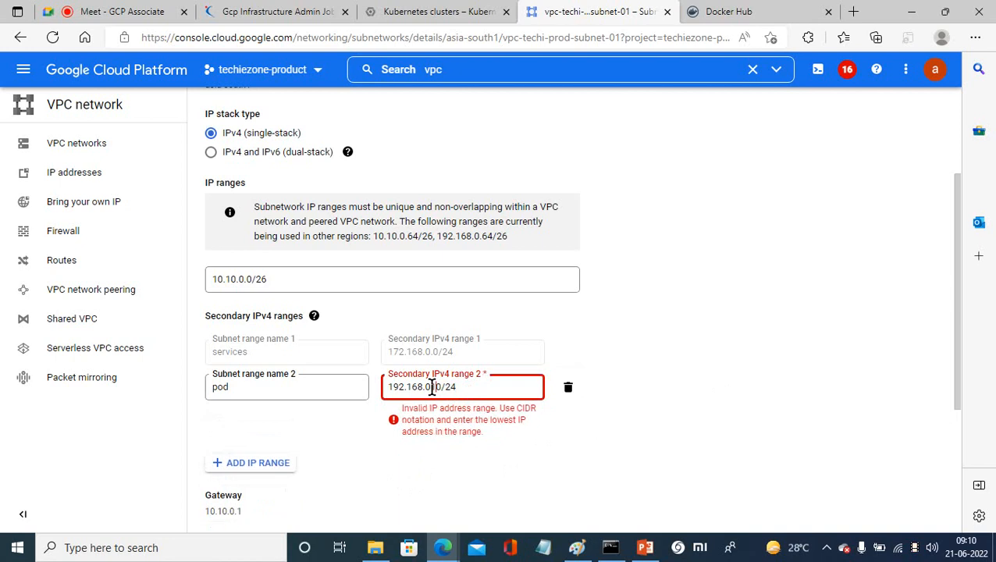
{"action": "type", "text": "1"}
{"action": "key", "text": "BackSpace"}
{"action": "key", "text": "BackSpace"}
{"action": "type", "text": "1."}
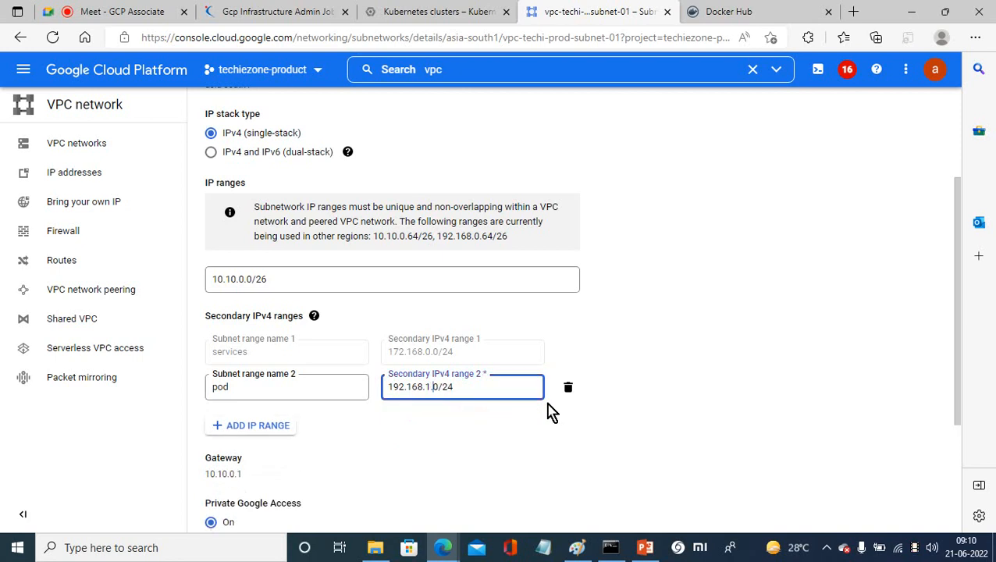
{"action": "left_click", "coordinate": [728, 420]}
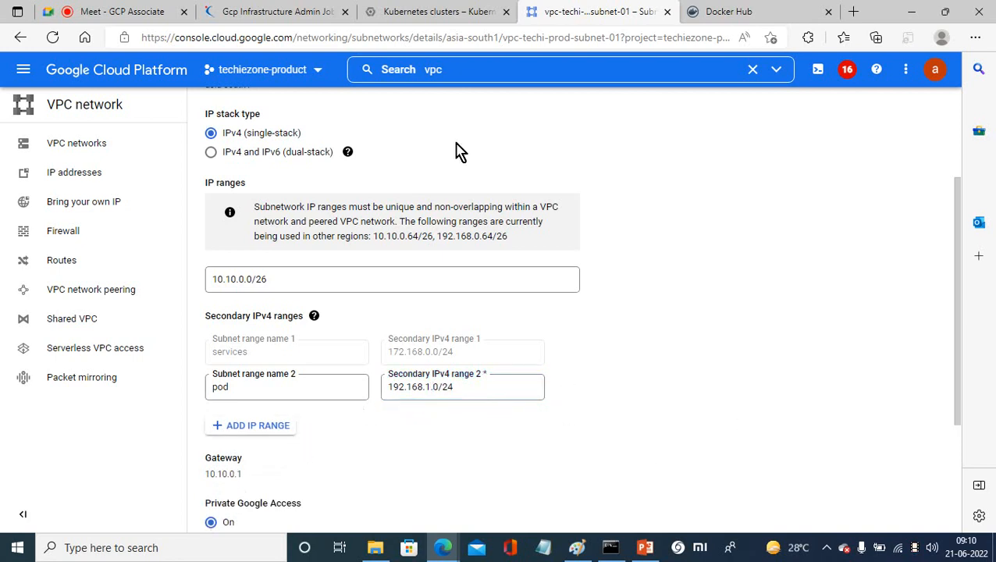
{"action": "left_click_drag", "start_coordinate": [958, 254], "coordinate": [952, 451]}
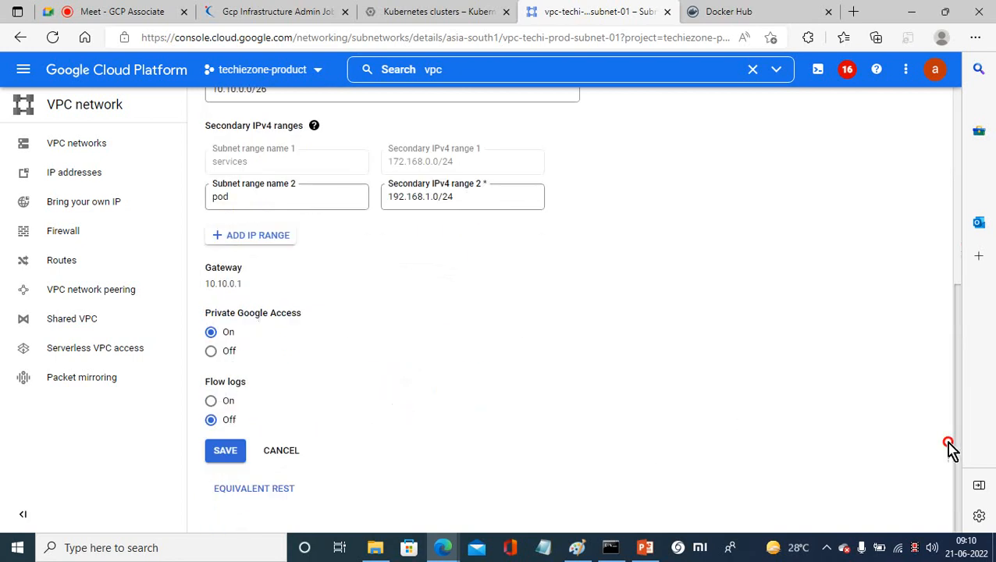
{"action": "left_click", "coordinate": [220, 457]}
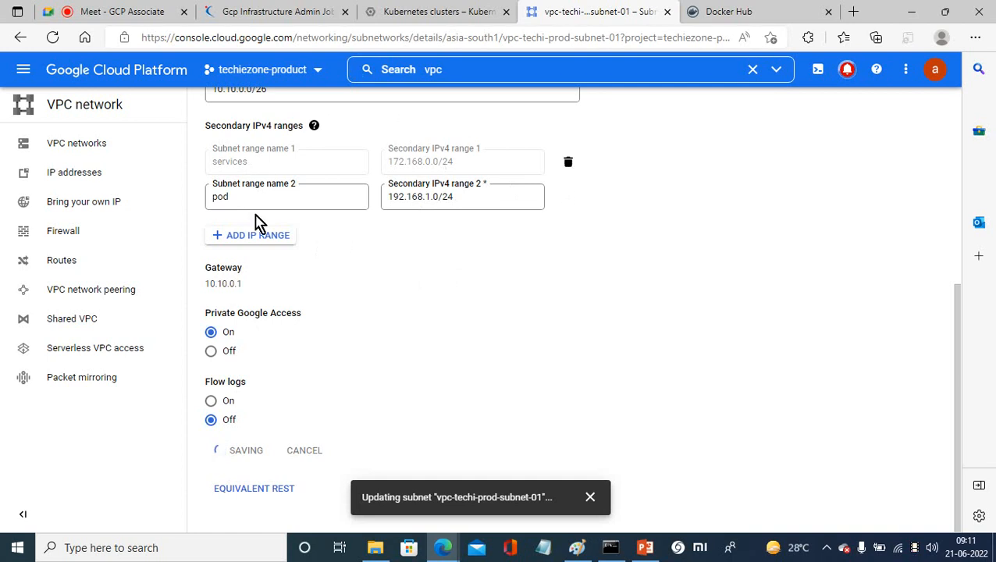
Step: Return to the Create a Kubernetes cluster form and review the location type, zone and control plane version under Cluster basics
{"action": "left_click", "coordinate": [390, 11]}
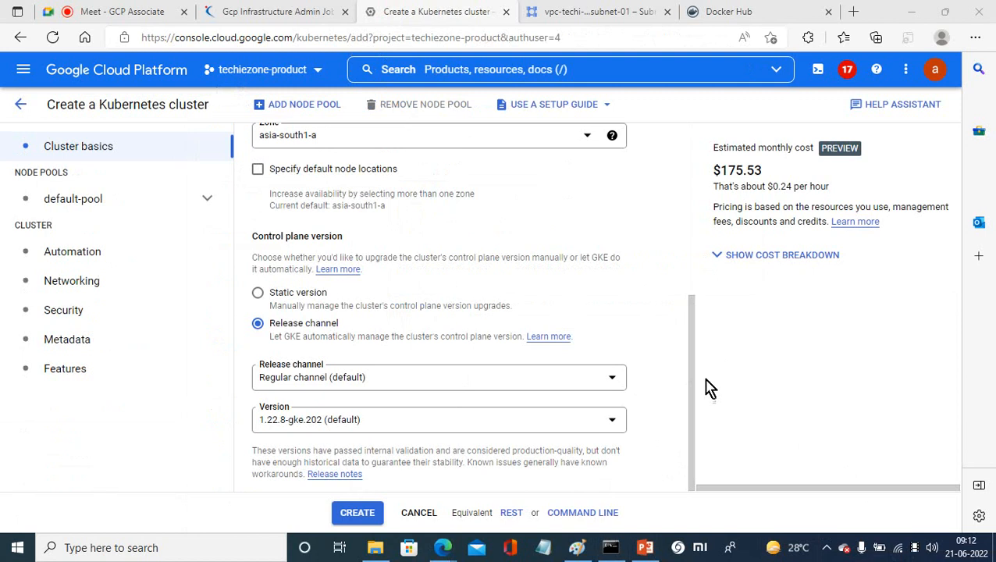
{"action": "left_click_drag", "start_coordinate": [691, 335], "coordinate": [695, 134]}
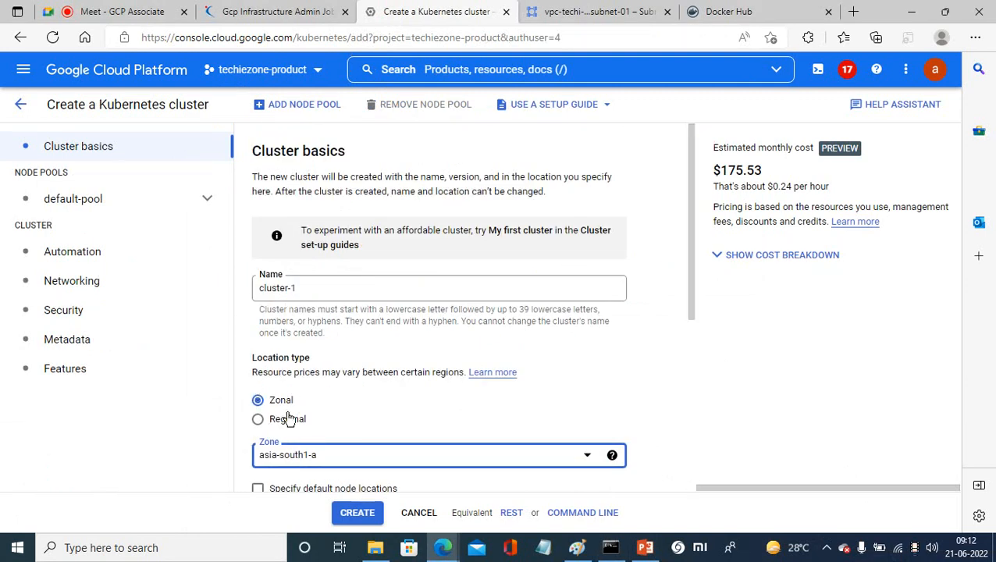
{"action": "left_click_drag", "start_coordinate": [692, 206], "coordinate": [684, 304]}
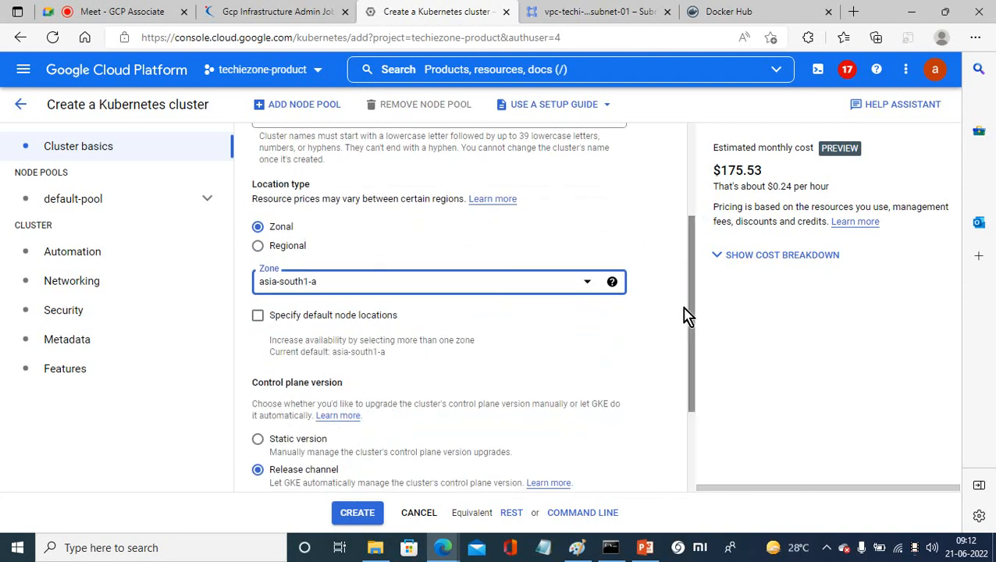
{"action": "left_click_drag", "start_coordinate": [693, 311], "coordinate": [678, 414]}
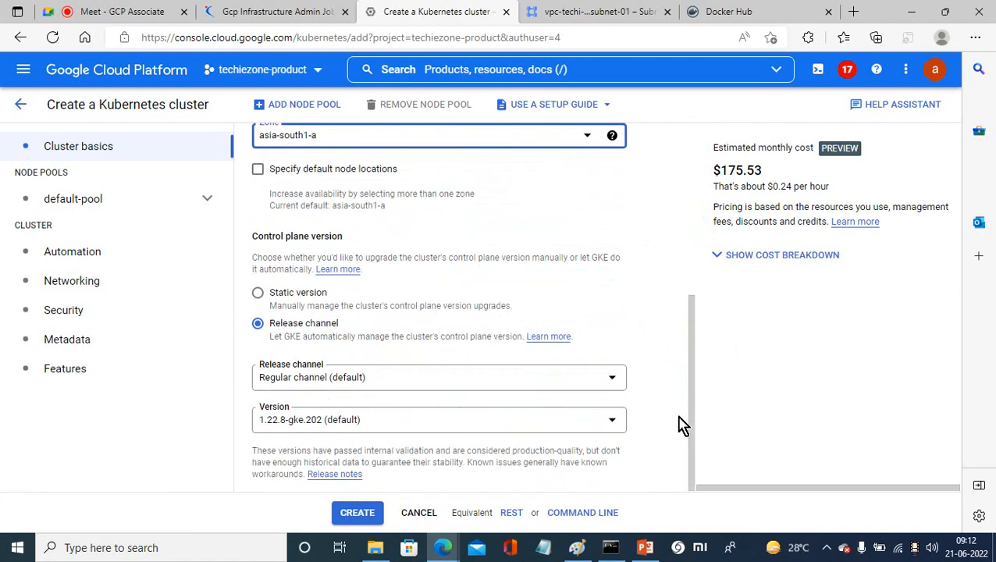
Step: Set the number of nodes in default-pool to 1 and review the pool's remaining automation and surge upgrade settings
{"action": "left_click", "coordinate": [79, 205]}
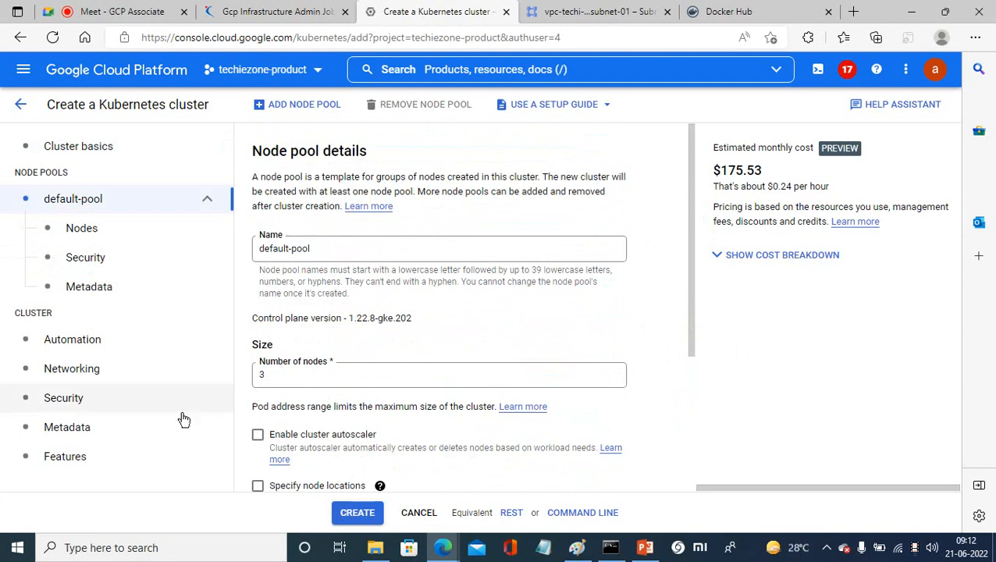
{"action": "double_click", "coordinate": [281, 377]}
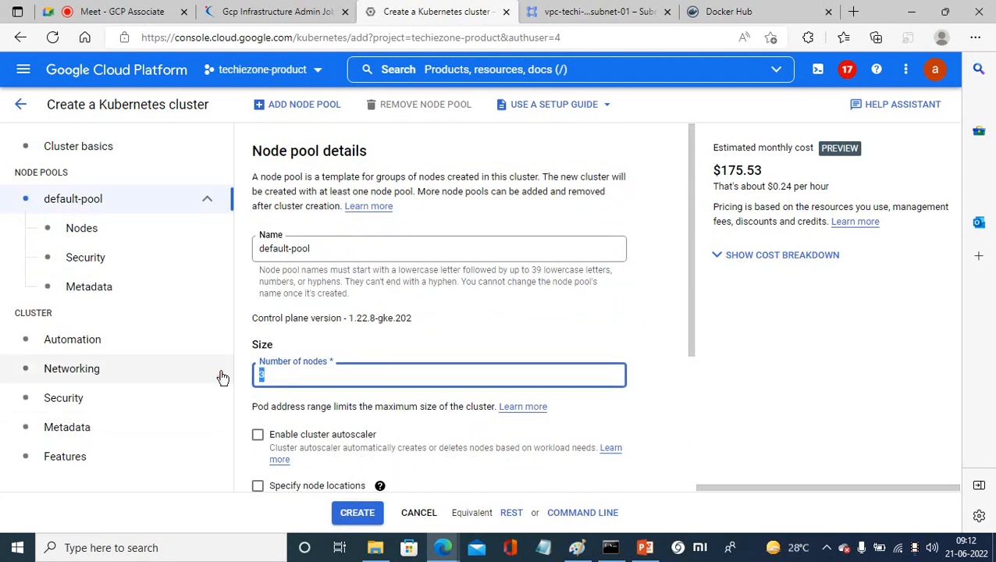
{"action": "type", "text": "1"}
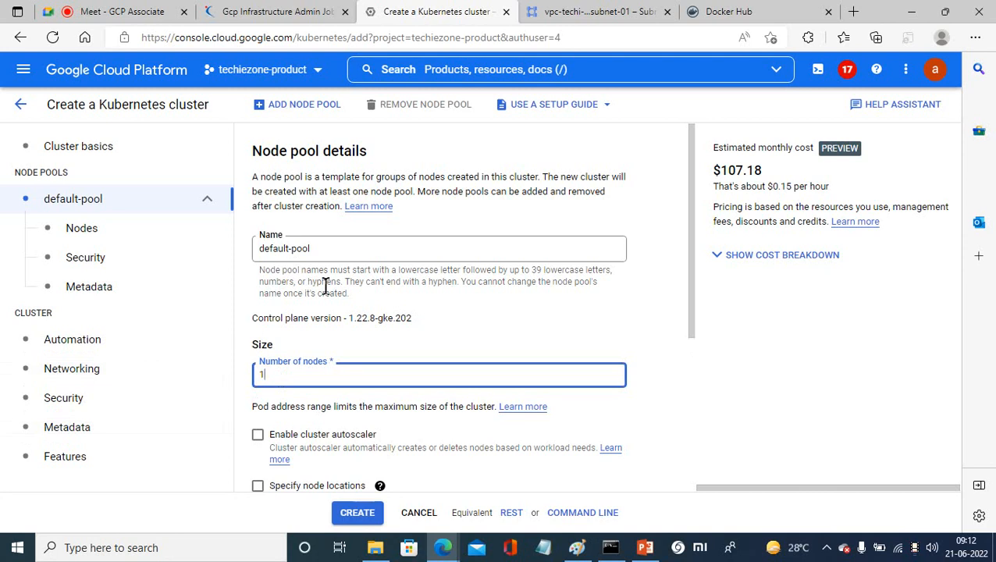
{"action": "left_click_drag", "start_coordinate": [690, 208], "coordinate": [672, 406]}
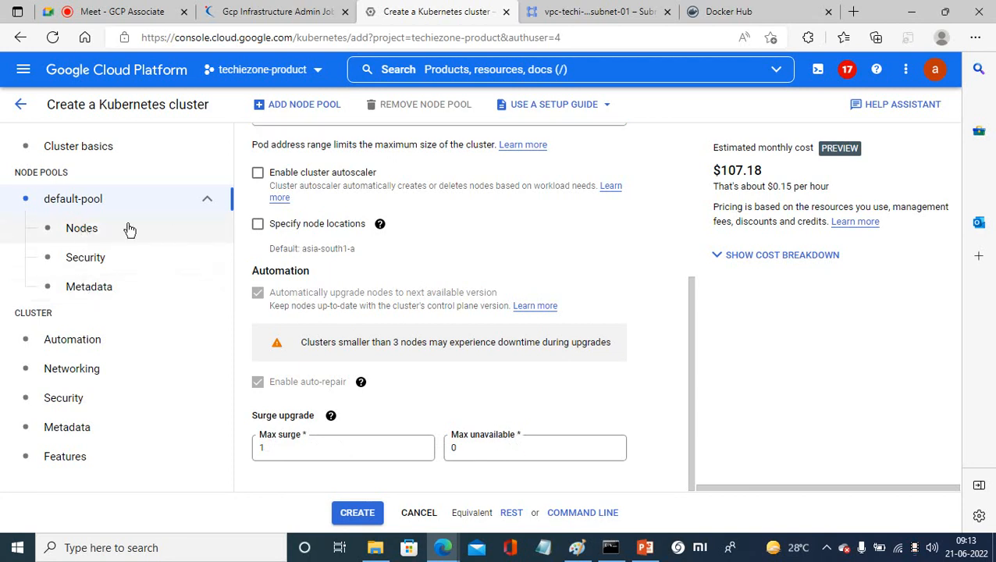
Step: Set the machine type of the default-pool nodes to e2-micro (2 vCPU, 1 GB memory)
{"action": "left_click", "coordinate": [91, 233]}
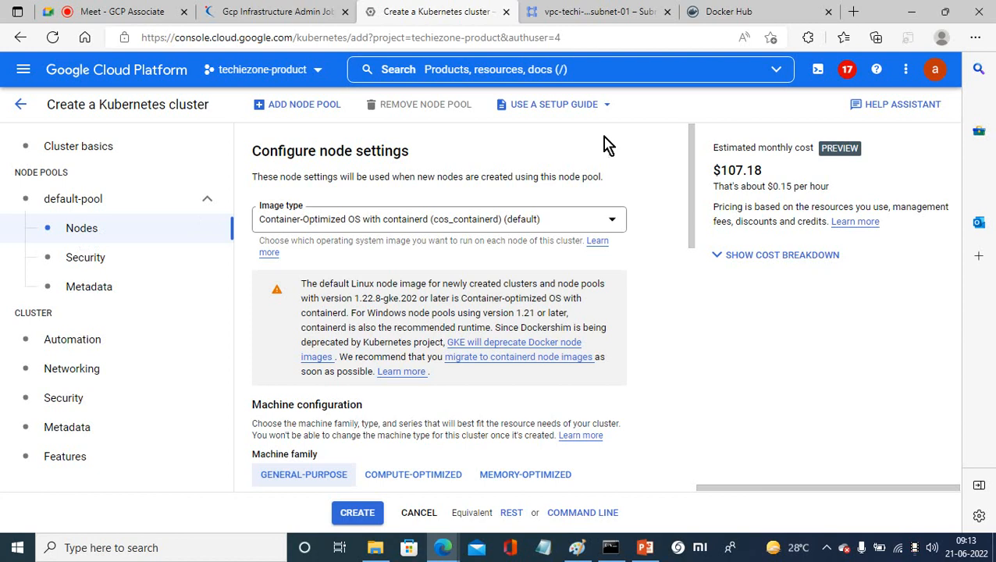
{"action": "left_click_drag", "start_coordinate": [691, 149], "coordinate": [691, 234]}
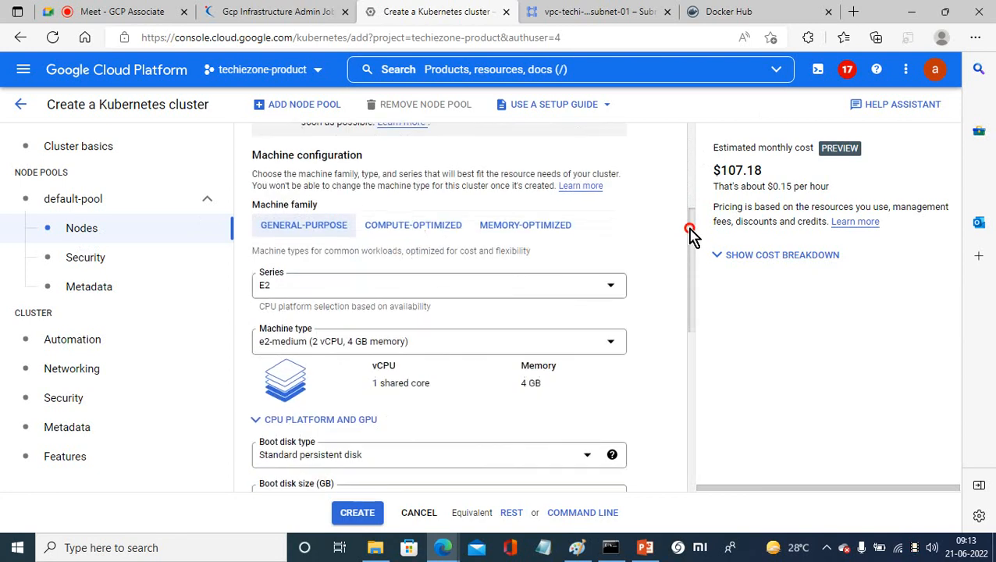
{"action": "left_click", "coordinate": [344, 341]}
{"action": "left_click", "coordinate": [307, 258]}
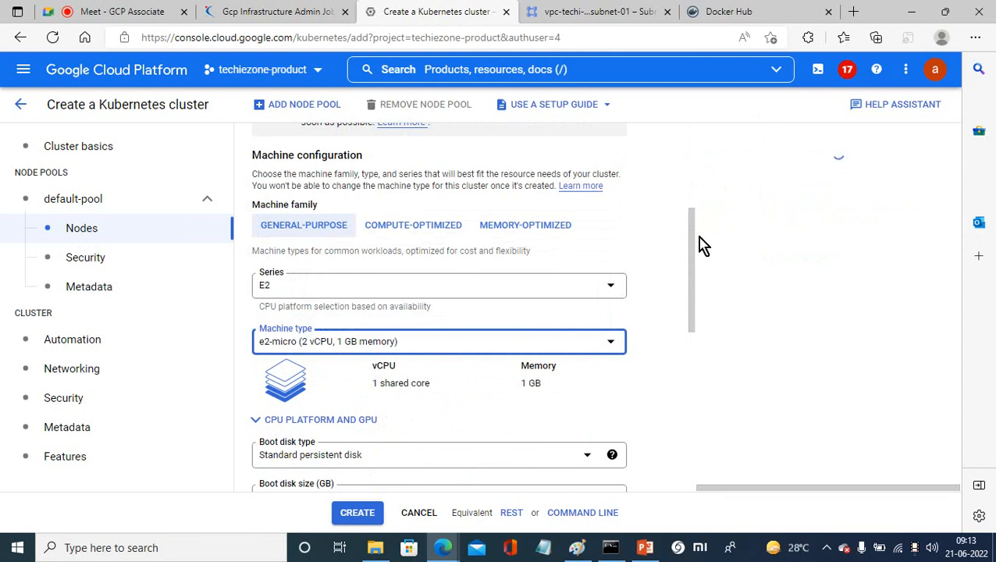
Step: Try 30 as the maximum Pods per node in the node networking settings and restore it to 110
{"action": "left_click_drag", "start_coordinate": [694, 240], "coordinate": [685, 381]}
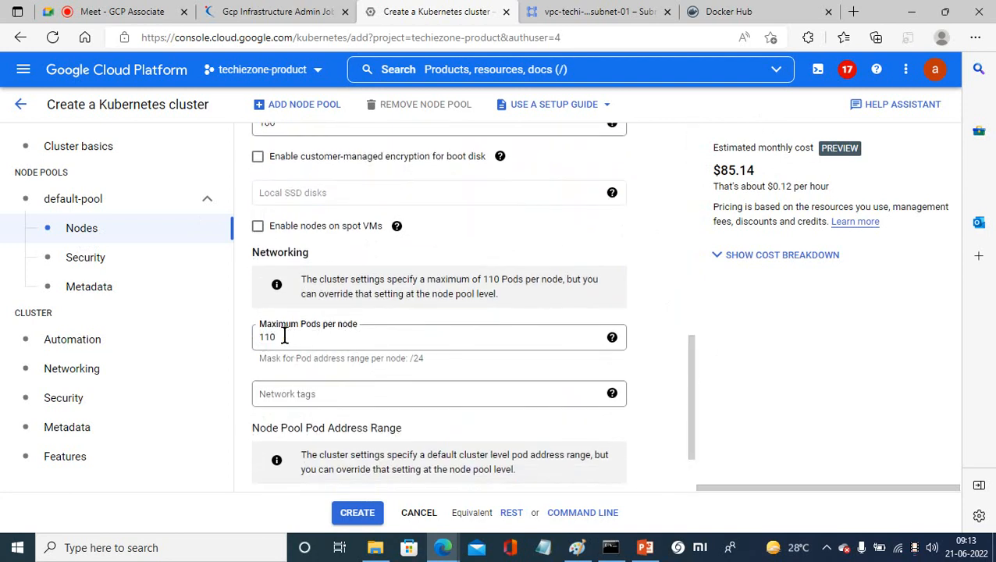
{"action": "left_click_drag", "start_coordinate": [283, 336], "coordinate": [241, 349]}
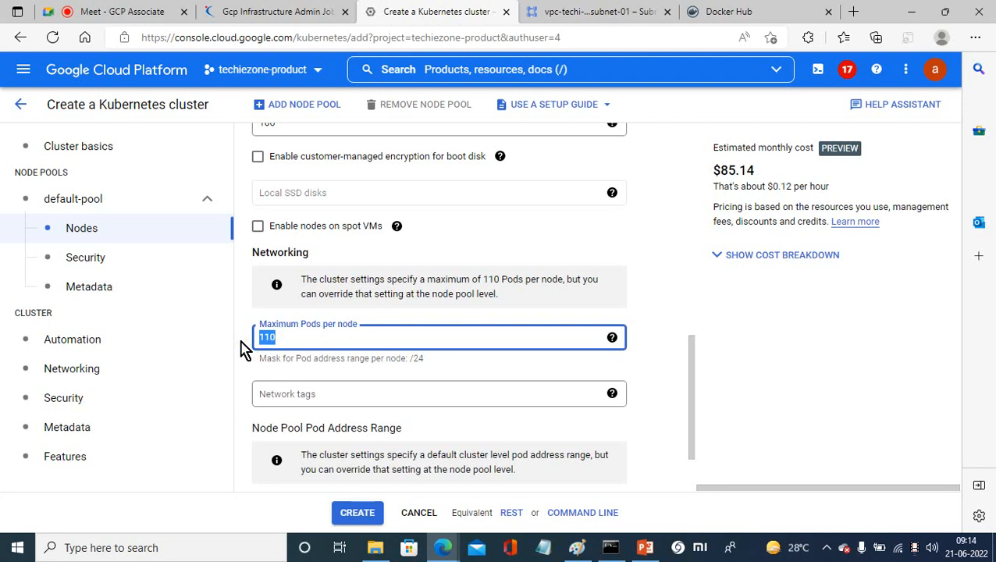
{"action": "type", "text": "30"}
{"action": "key", "text": "BackSpace"}
{"action": "key", "text": "BackSpace"}
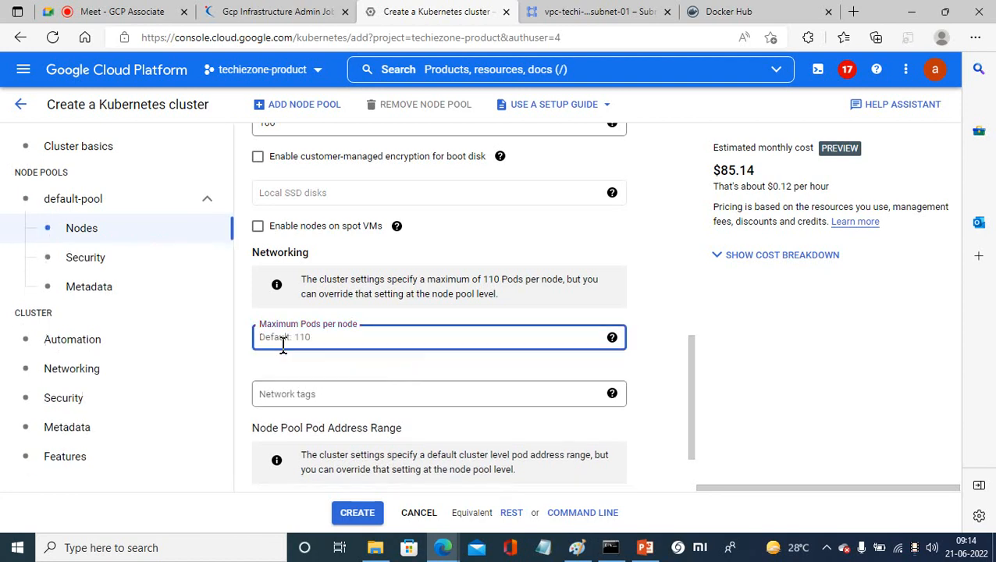
{"action": "type", "text": "110"}
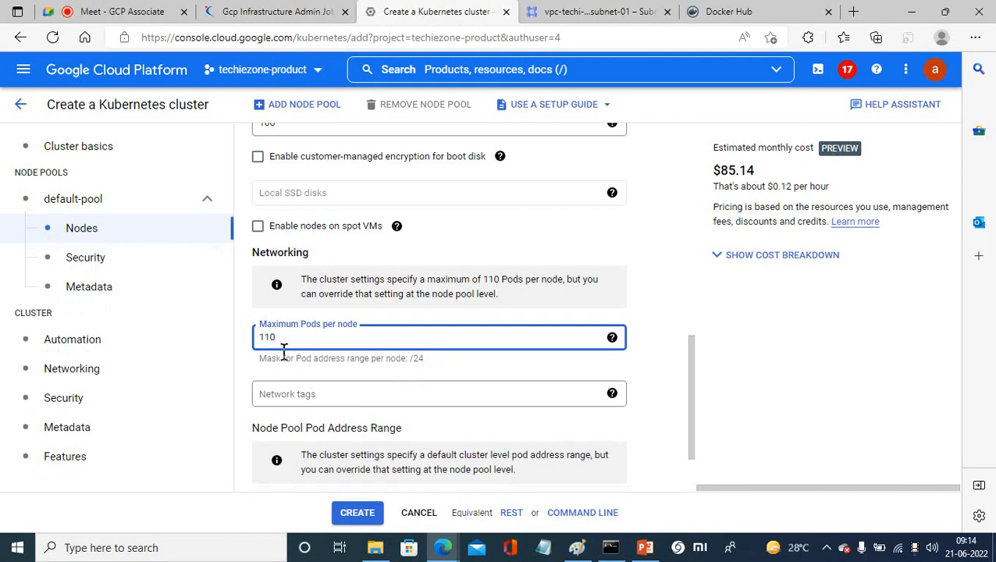
Step: Try 24 and 30 as the maximum Pods per node, and settle on 60
{"action": "left_click_drag", "start_coordinate": [279, 340], "coordinate": [251, 347]}
{"action": "type", "text": "24"}
{"action": "left_click_drag", "start_coordinate": [273, 337], "coordinate": [242, 343]}
{"action": "type", "text": "30"}
{"action": "left_click_drag", "start_coordinate": [291, 334], "coordinate": [209, 348]}
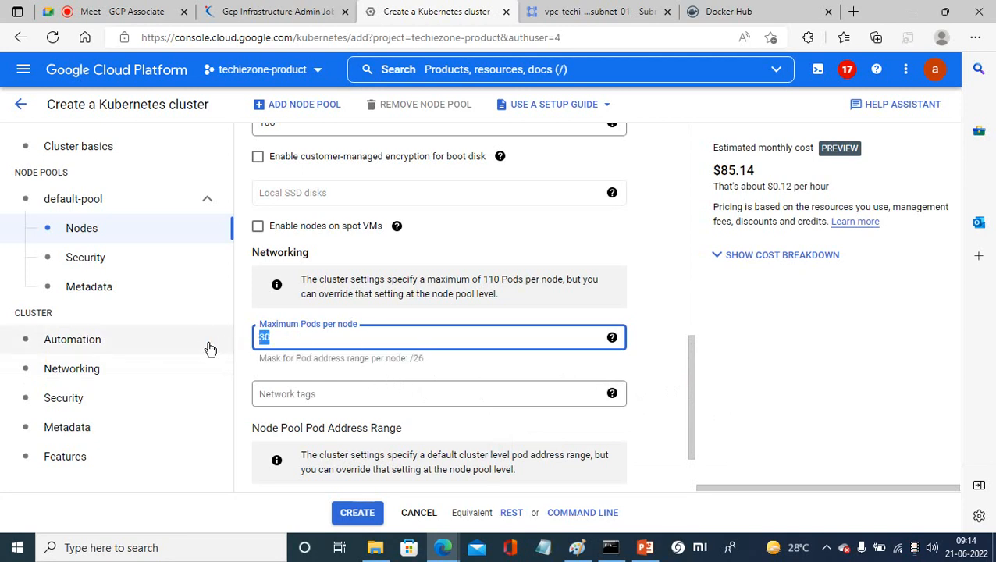
{"action": "type", "text": "60"}
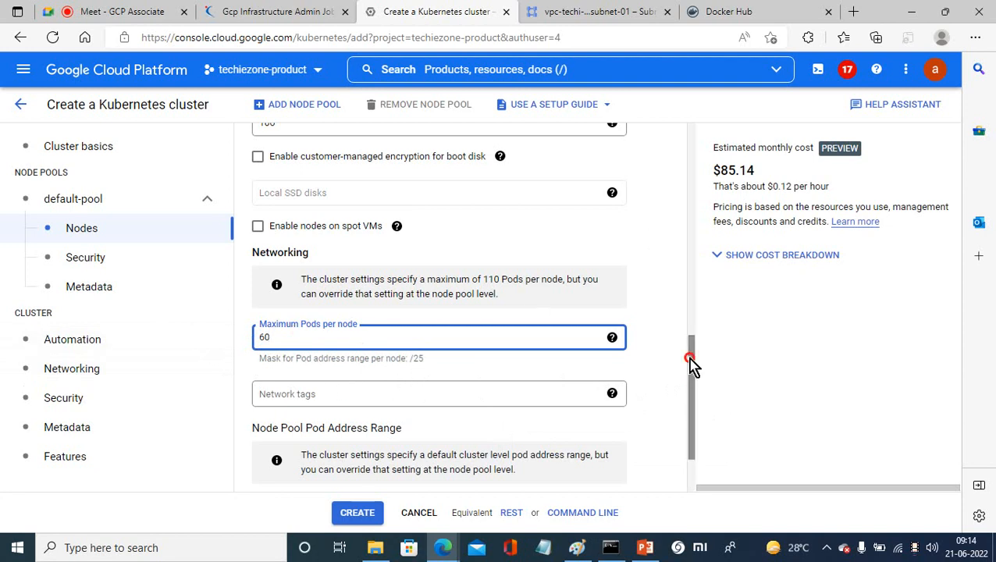
Step: Open the help documentation for maximum Pods per node, examine its table of CIDR ranges per node, and return to the cluster form
{"action": "left_click_drag", "start_coordinate": [690, 361], "coordinate": [691, 386]}
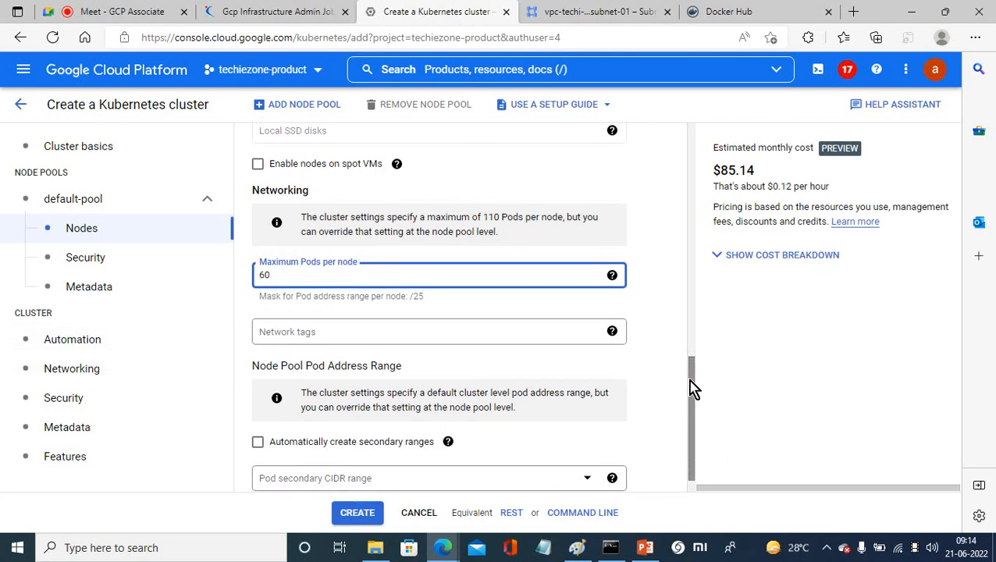
{"action": "left_click", "coordinate": [611, 275]}
{"action": "left_click", "coordinate": [515, 371]}
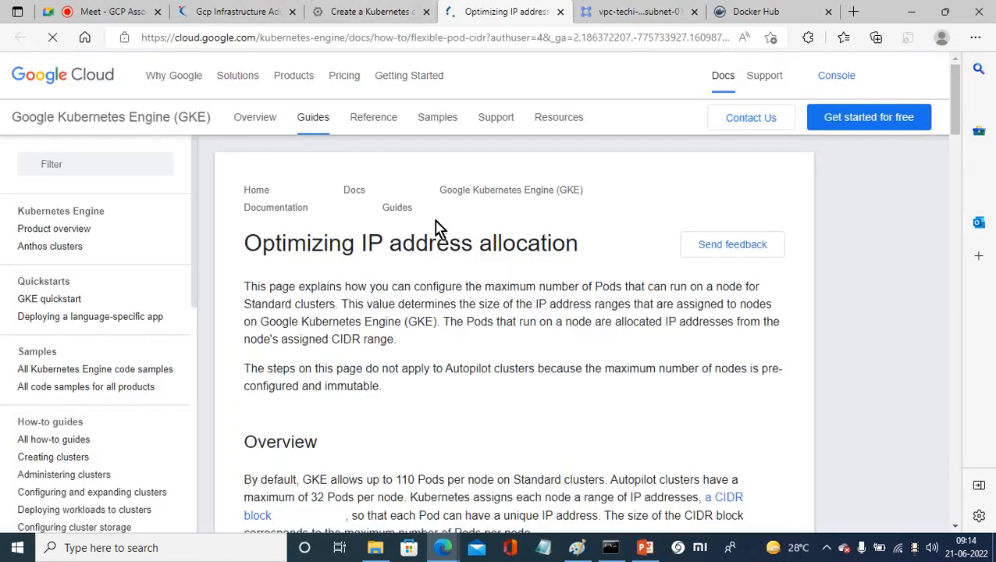
{"action": "left_click_drag", "start_coordinate": [960, 89], "coordinate": [959, 183]}
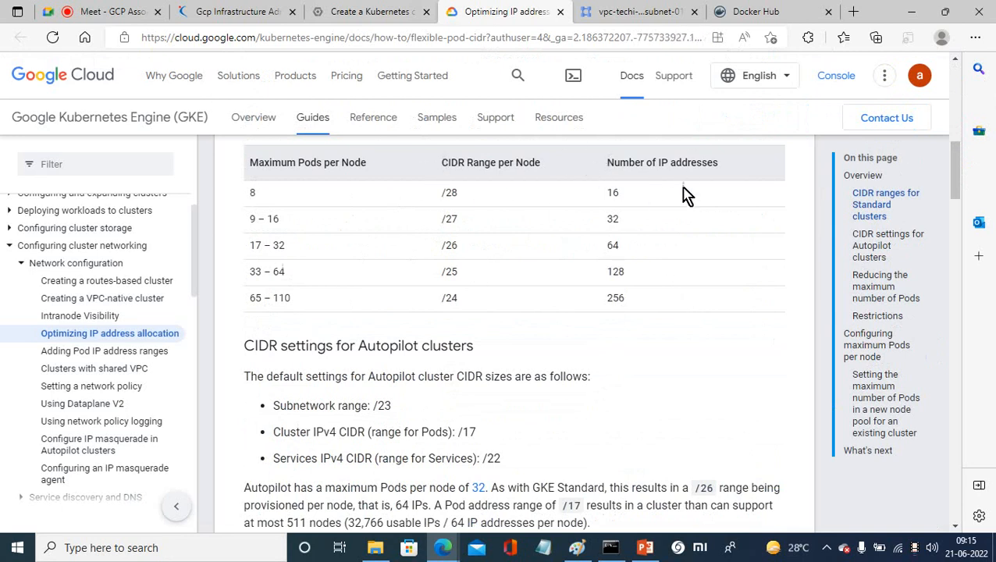
{"action": "left_click", "coordinate": [369, 12]}
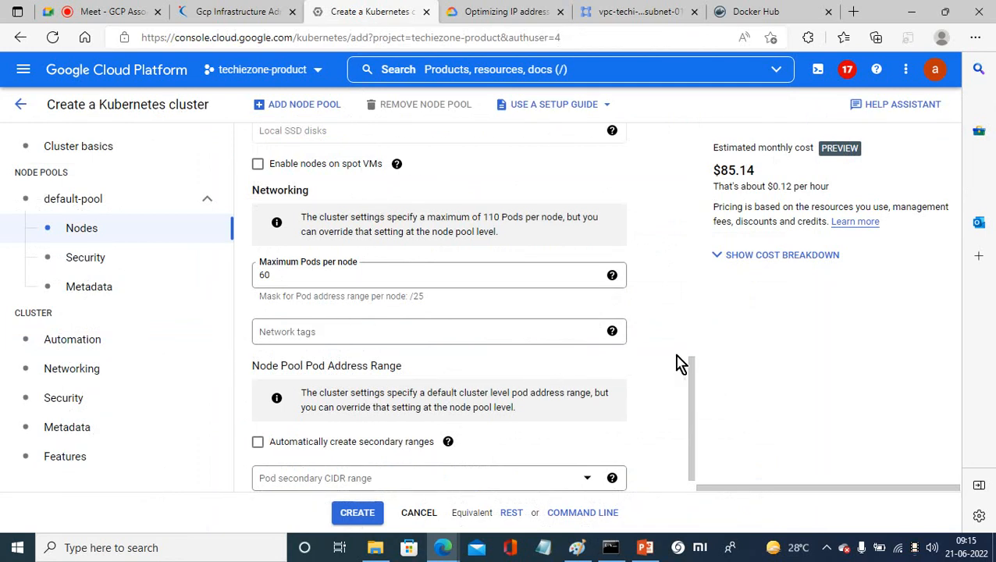
Step: Add the network tag iapfw to the default-pool nodes and select pod (192.168.0.64/26) as the Pod secondary CIDR range
{"action": "left_click", "coordinate": [377, 334]}
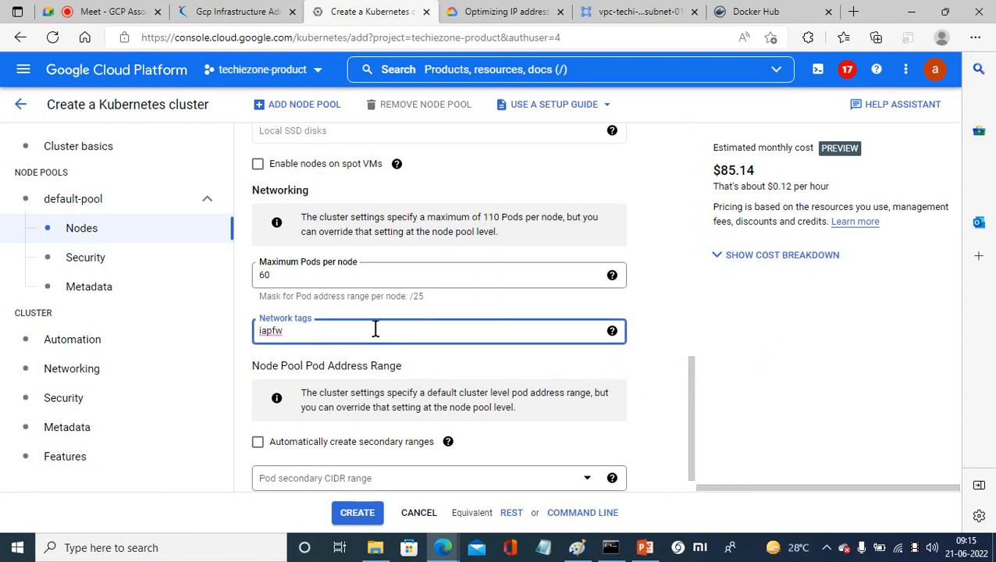
{"action": "scroll", "coordinate": [689, 404], "scroll_direction": "down", "scroll_amount": 1}
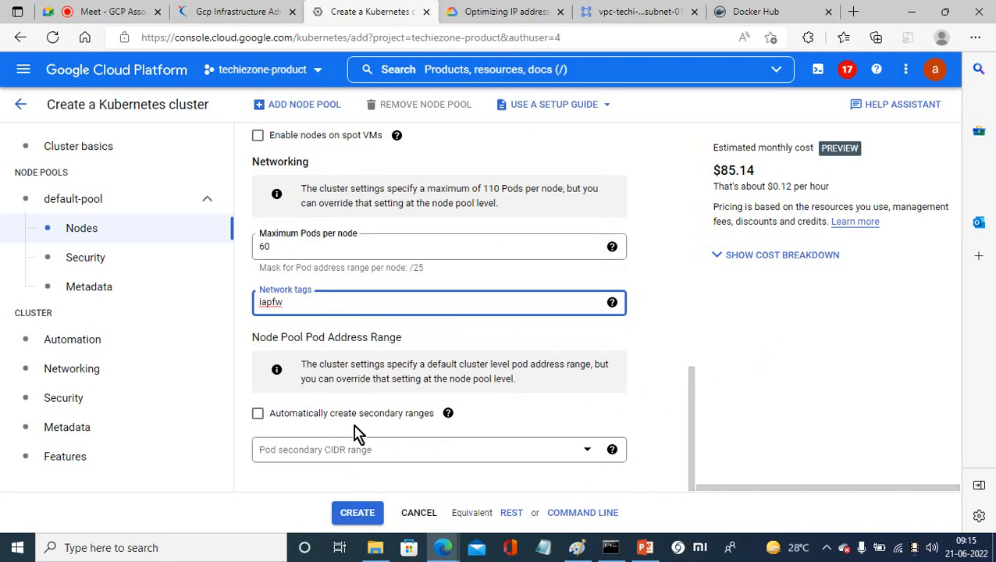
{"action": "left_click", "coordinate": [259, 415]}
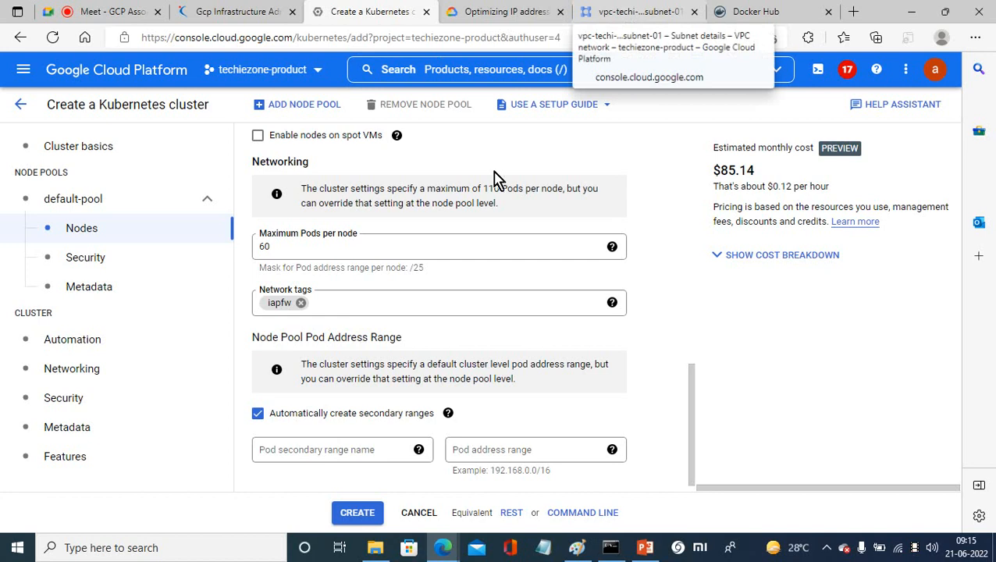
{"action": "left_click", "coordinate": [258, 415]}
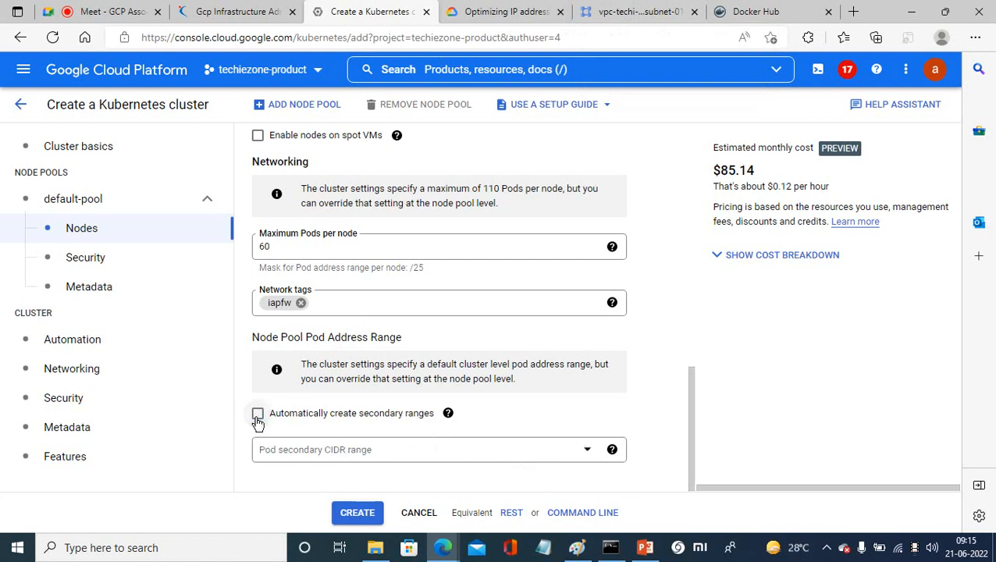
{"action": "left_click", "coordinate": [338, 455]}
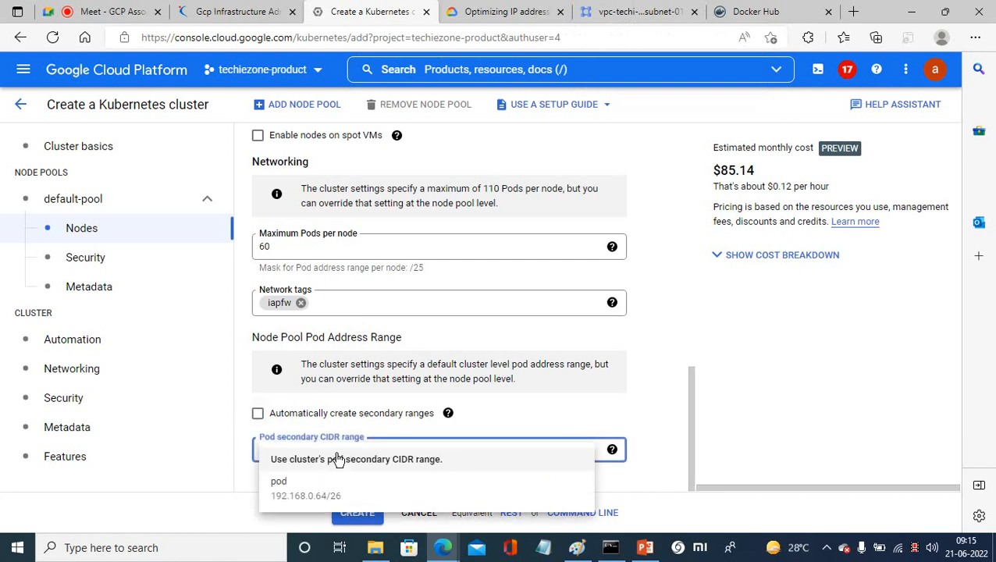
{"action": "left_click", "coordinate": [305, 492]}
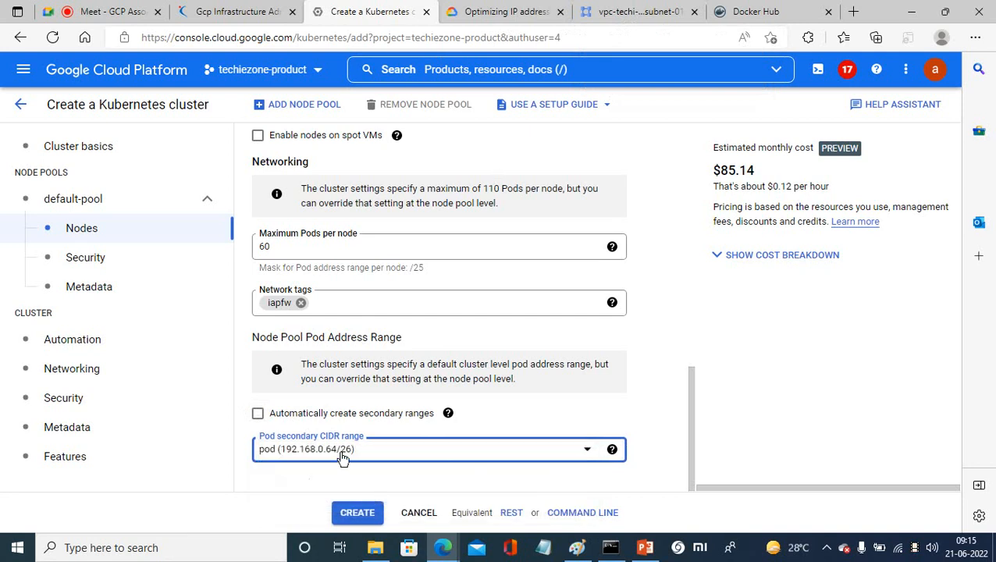
Step: Check the documentation's table of Pods per node and set the maximum Pods per node to 30
{"action": "left_click", "coordinate": [514, 14]}
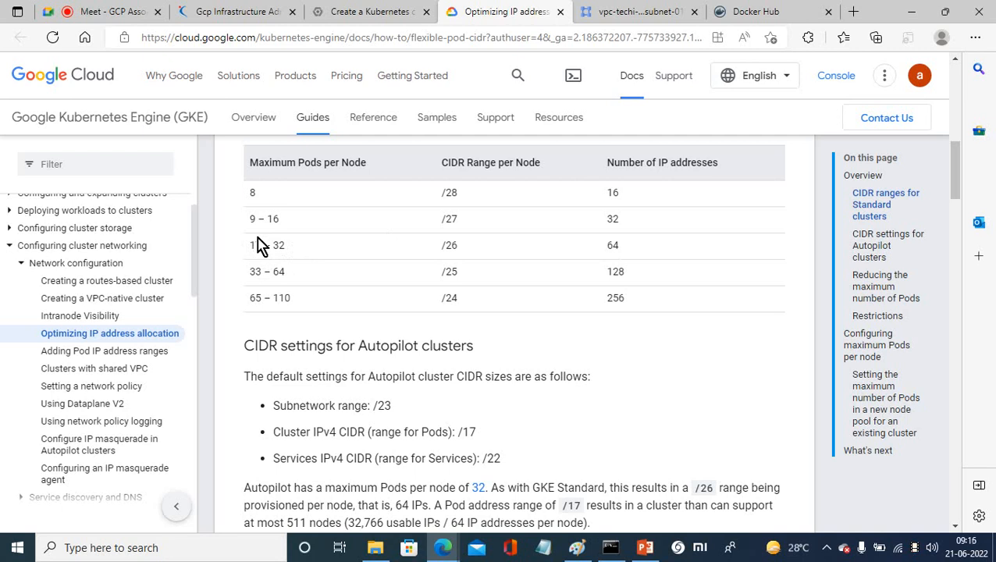
{"action": "left_click", "coordinate": [363, 16]}
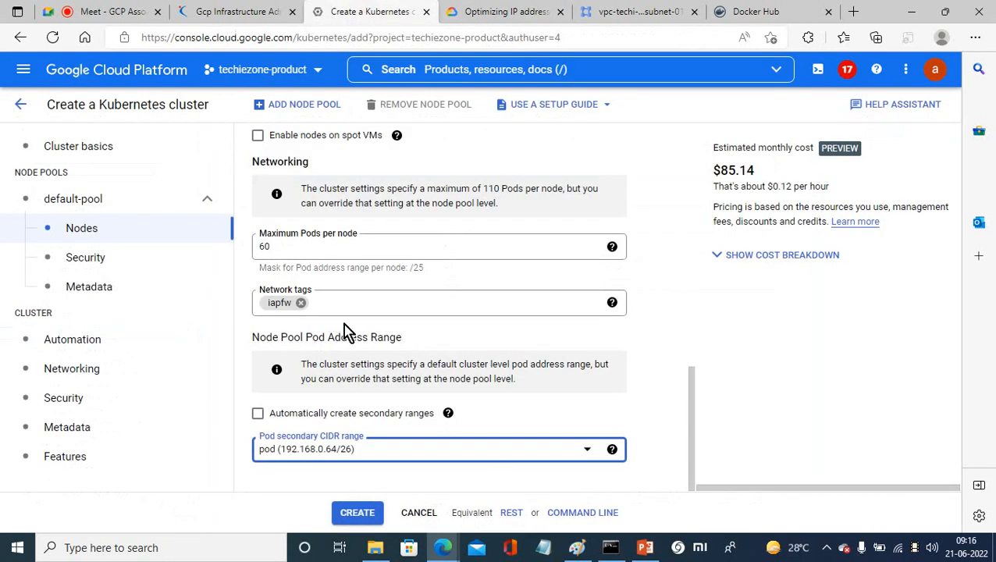
{"action": "left_click_drag", "start_coordinate": [269, 247], "coordinate": [250, 254]}
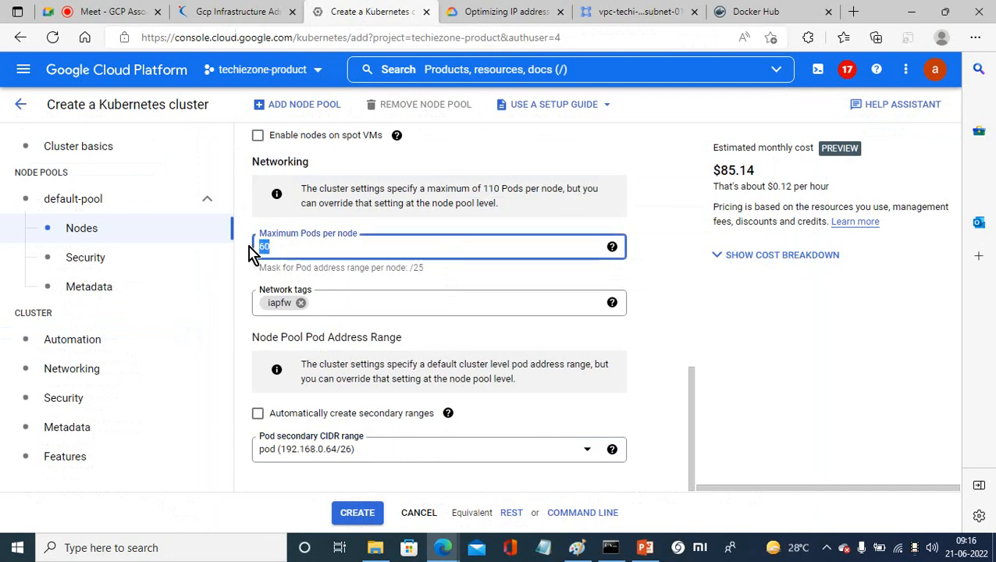
{"action": "type", "text": "30"}
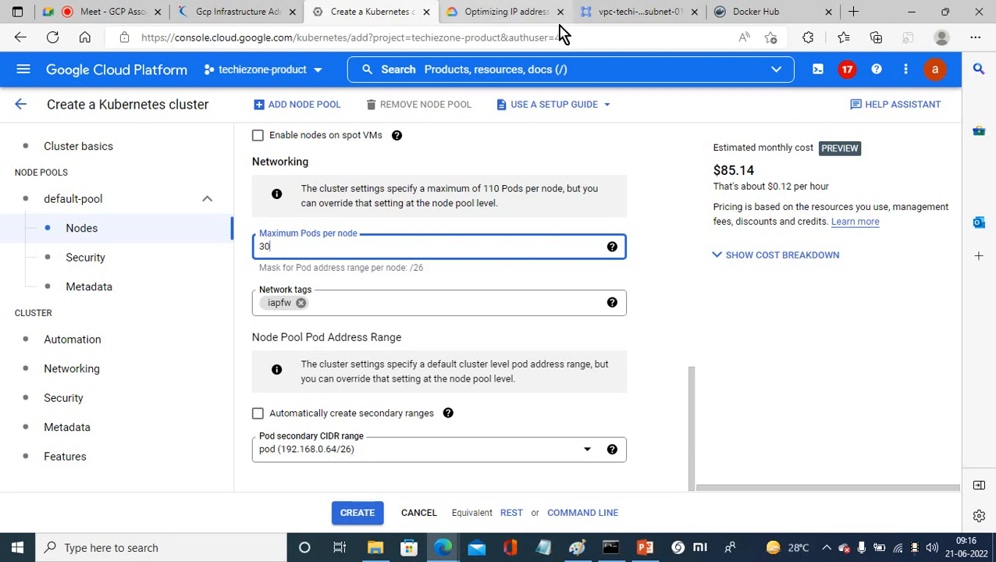
Step: Compare the maximum Pods per node and its address mask with the documentation's CIDR range table, and return to the cluster form
{"action": "left_click", "coordinate": [507, 12]}
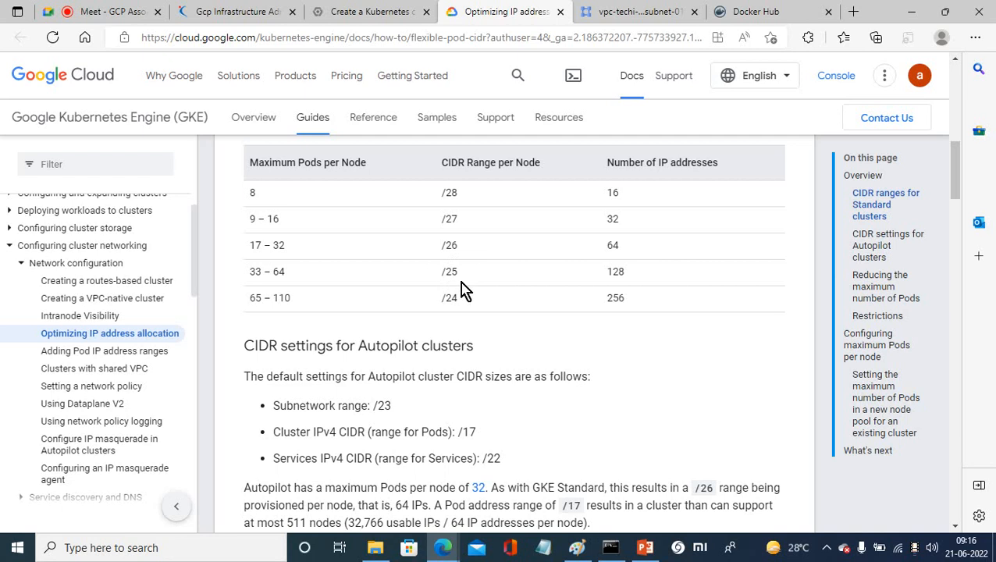
{"action": "left_click", "coordinate": [387, 17]}
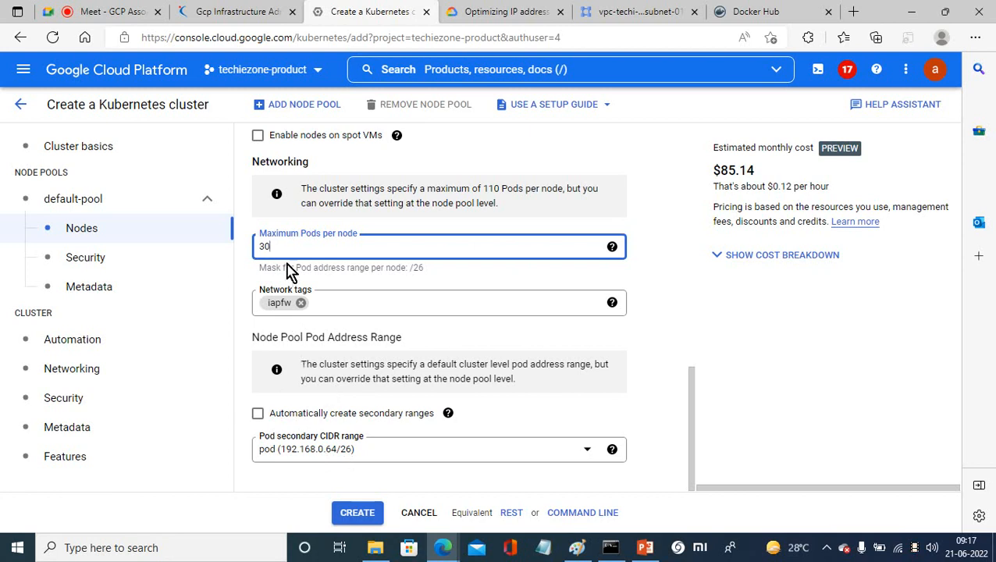
{"action": "left_click", "coordinate": [515, 12]}
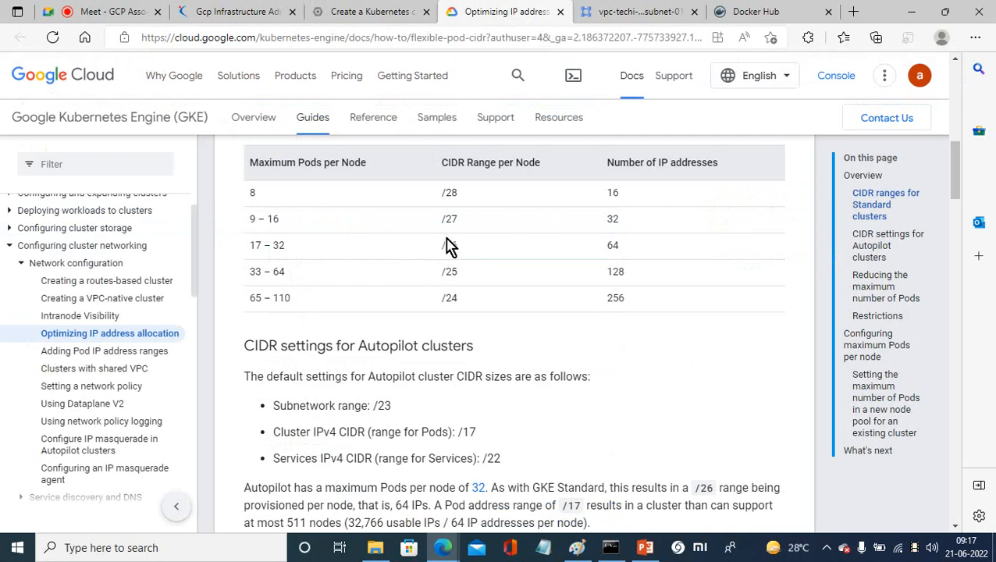
{"action": "left_click", "coordinate": [367, 12]}
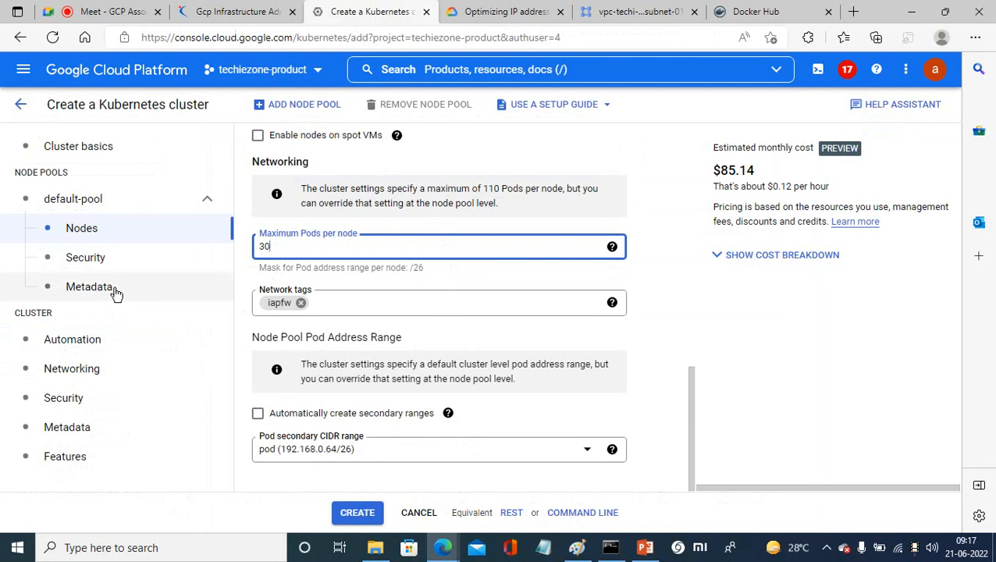
Step: Choose gke-sa as the service account in the default-pool node security settings
{"action": "left_click", "coordinate": [98, 266]}
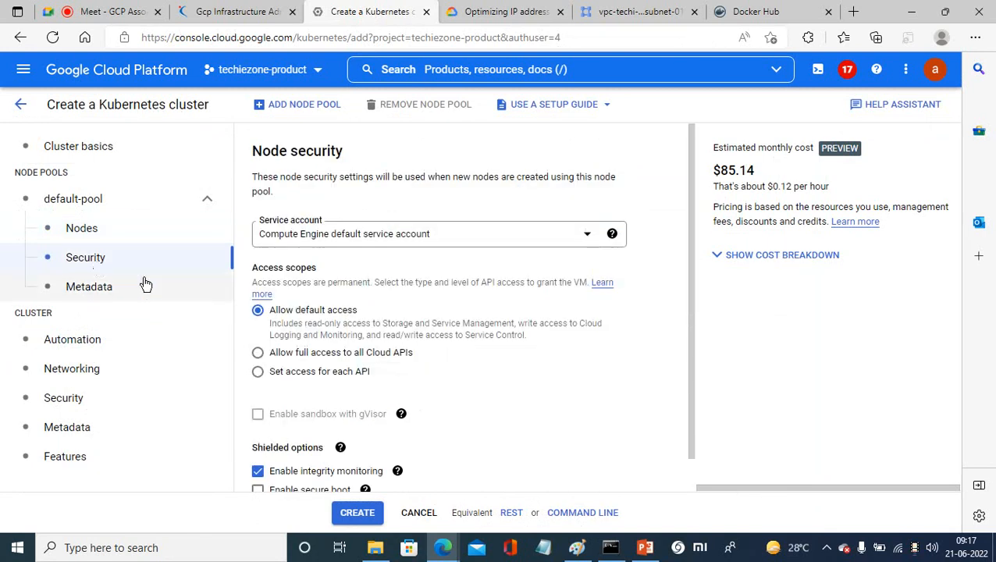
{"action": "left_click_drag", "start_coordinate": [691, 251], "coordinate": [682, 304]}
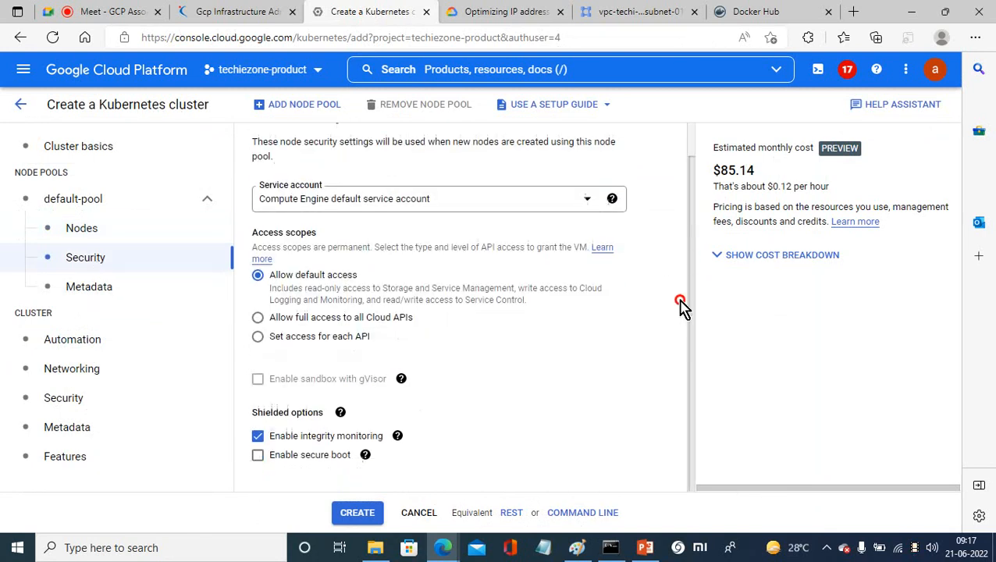
{"action": "left_click", "coordinate": [396, 201]}
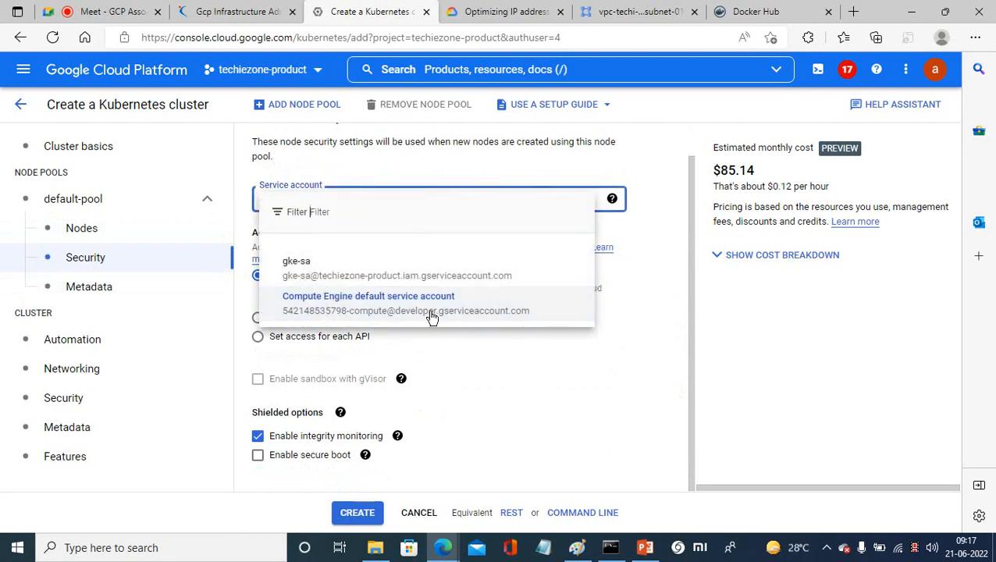
{"action": "left_click", "coordinate": [324, 269]}
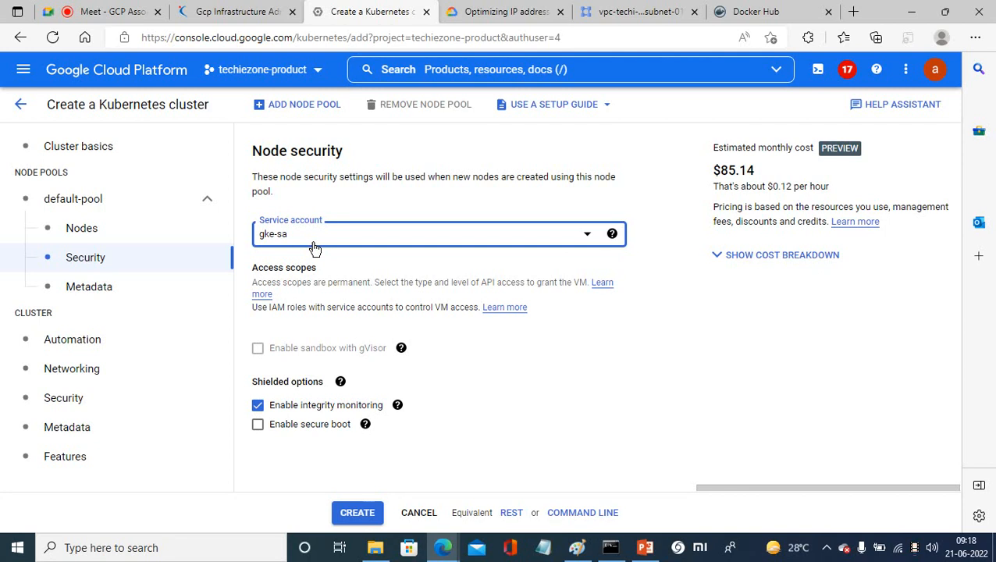
Step: Review the default-pool node metadata settings and open the cluster's automation settings
{"action": "left_click", "coordinate": [78, 288]}
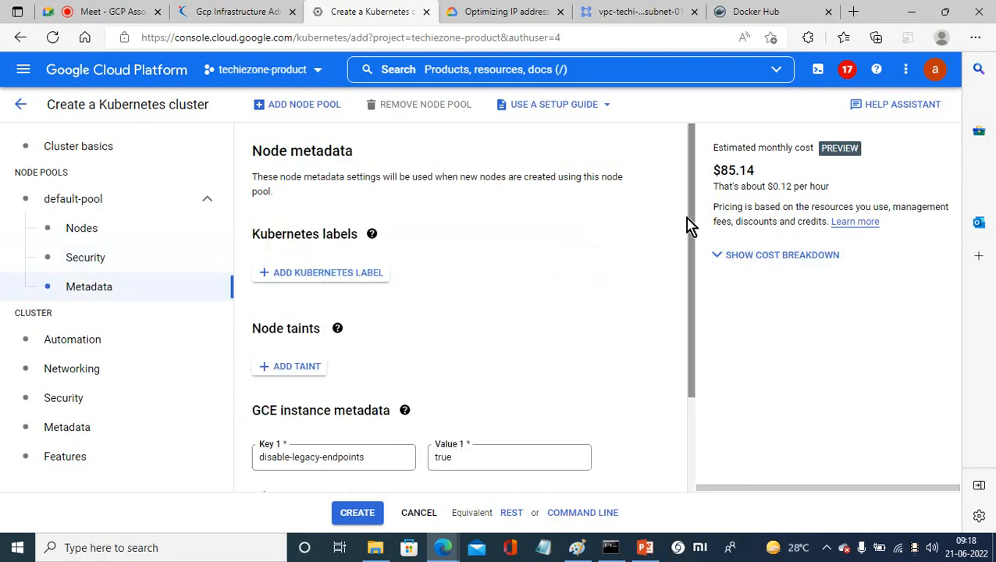
{"action": "left_click_drag", "start_coordinate": [694, 222], "coordinate": [689, 332]}
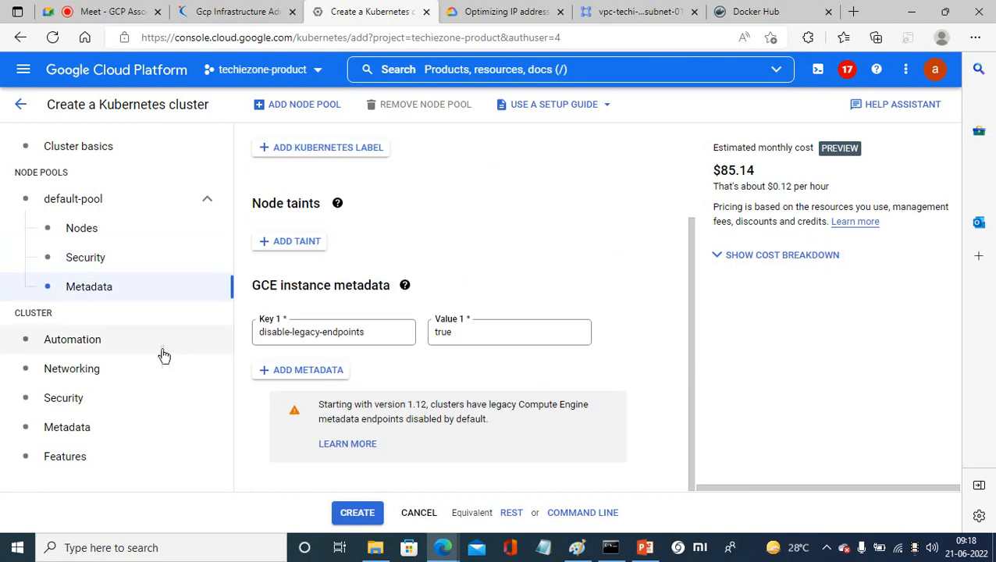
{"action": "left_click", "coordinate": [99, 344]}
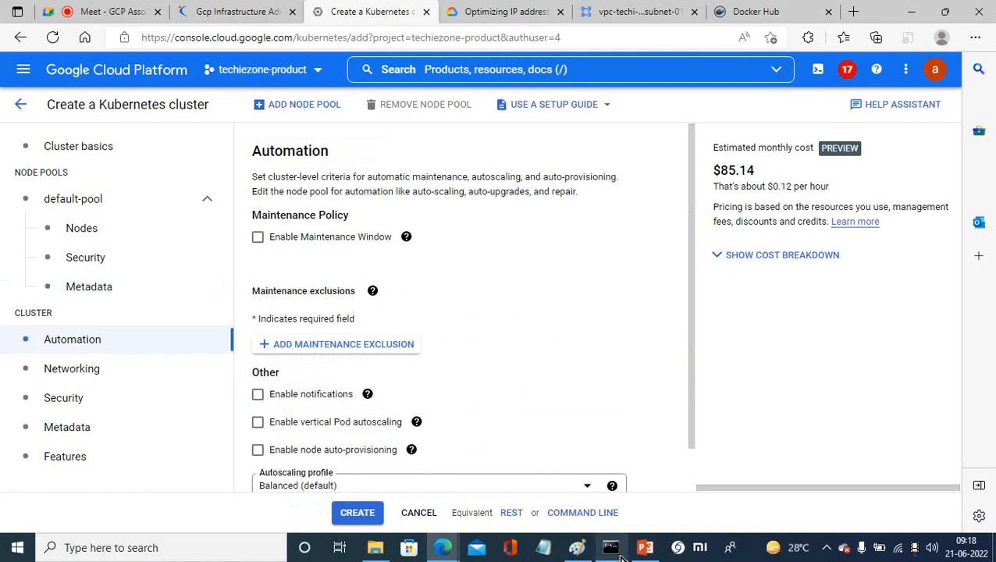
Step: Switch to the PowerPoint presentation to examine the node and pod diagram on the VPC-Native Network Mode slide
{"action": "left_click", "coordinate": [644, 548]}
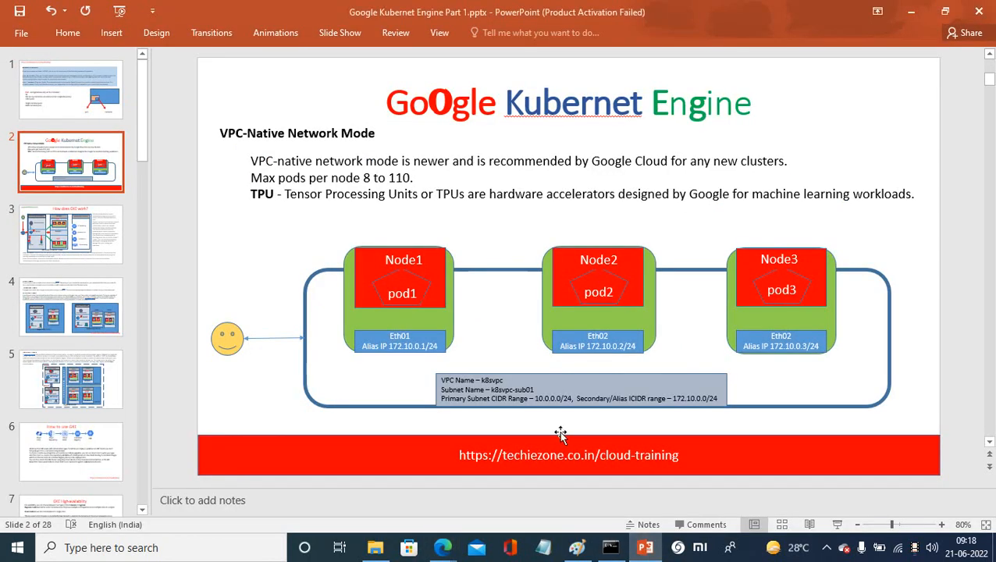
{"action": "left_click", "coordinate": [645, 548]}
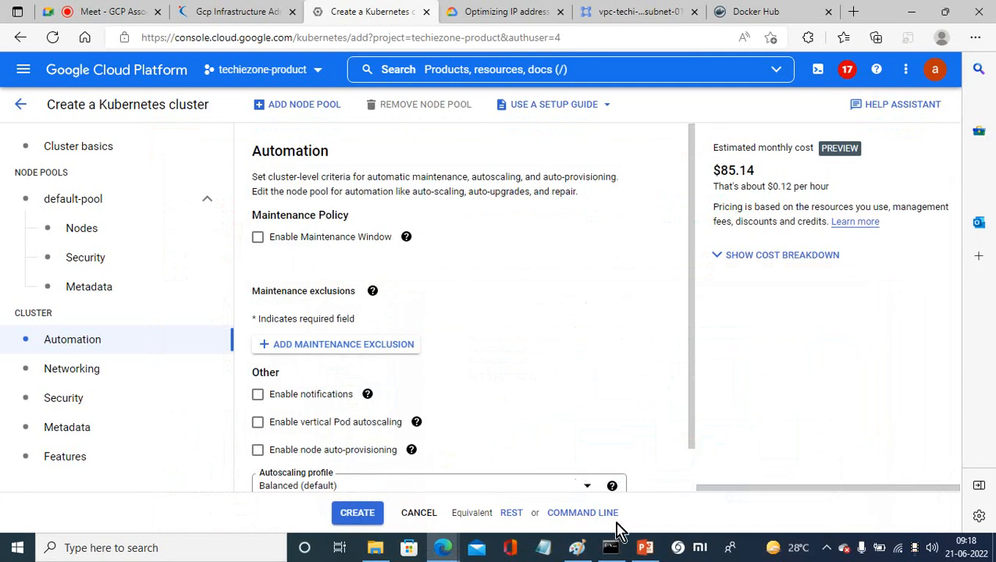
{"action": "left_click", "coordinate": [645, 549]}
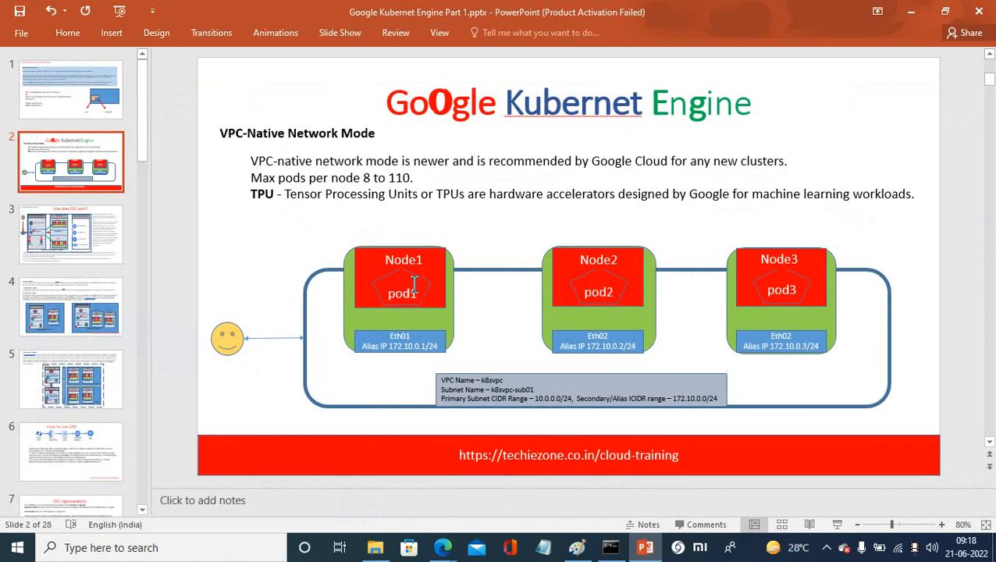